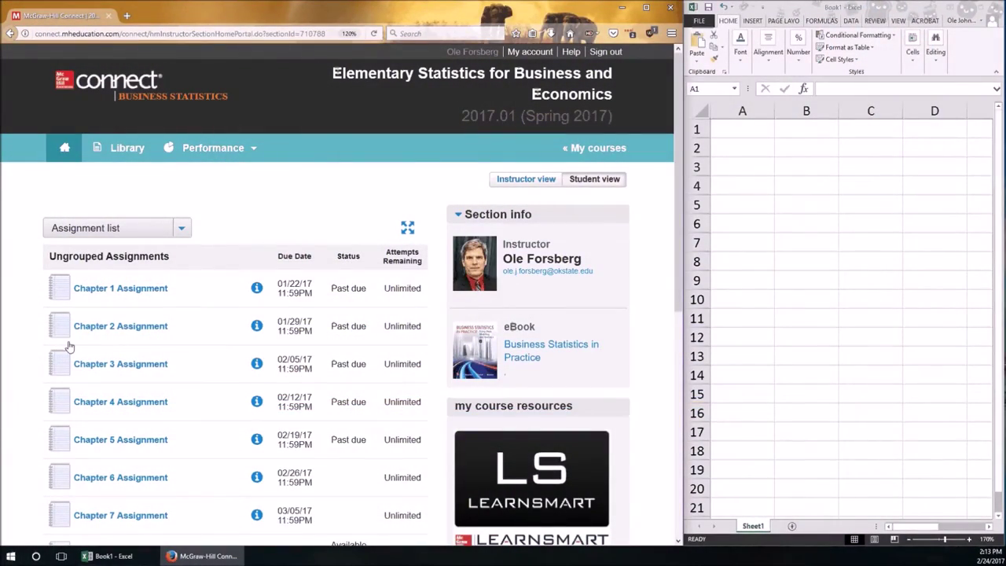
Start the Chapter 6 Assignment and jump to Question 7, Exercise 6.48, on the exponential distribution with λ = 2
click(135, 477)
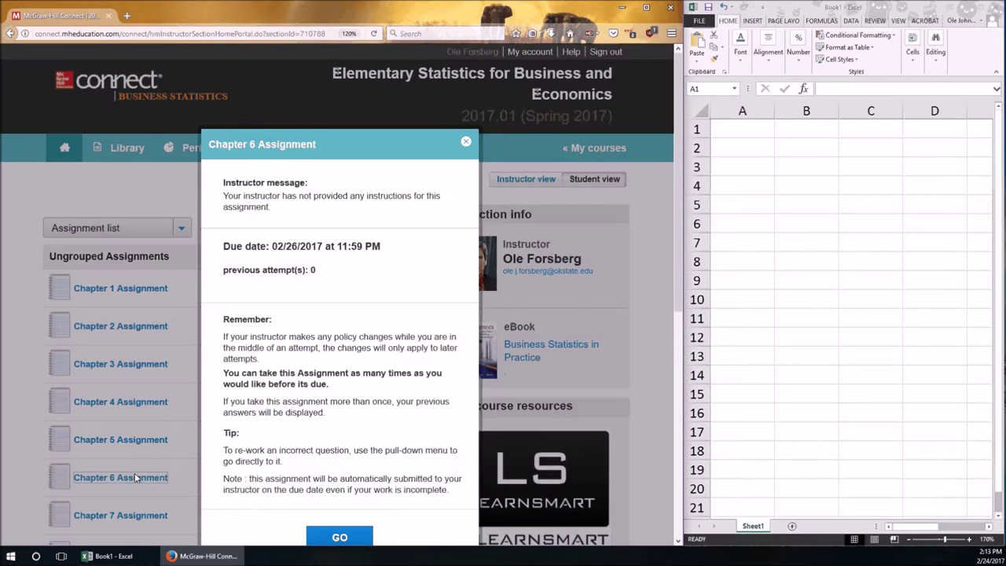
click(351, 538)
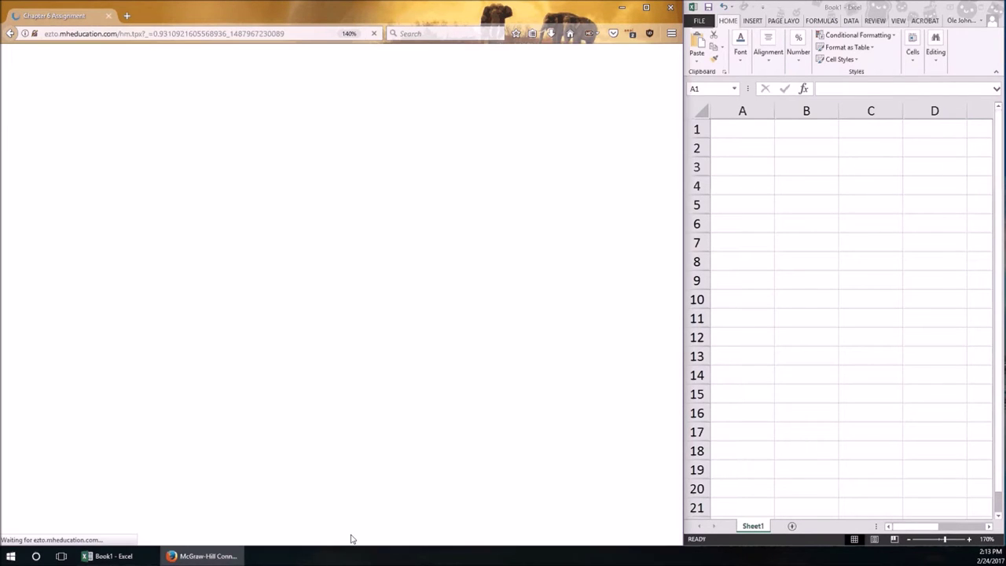
click(272, 175)
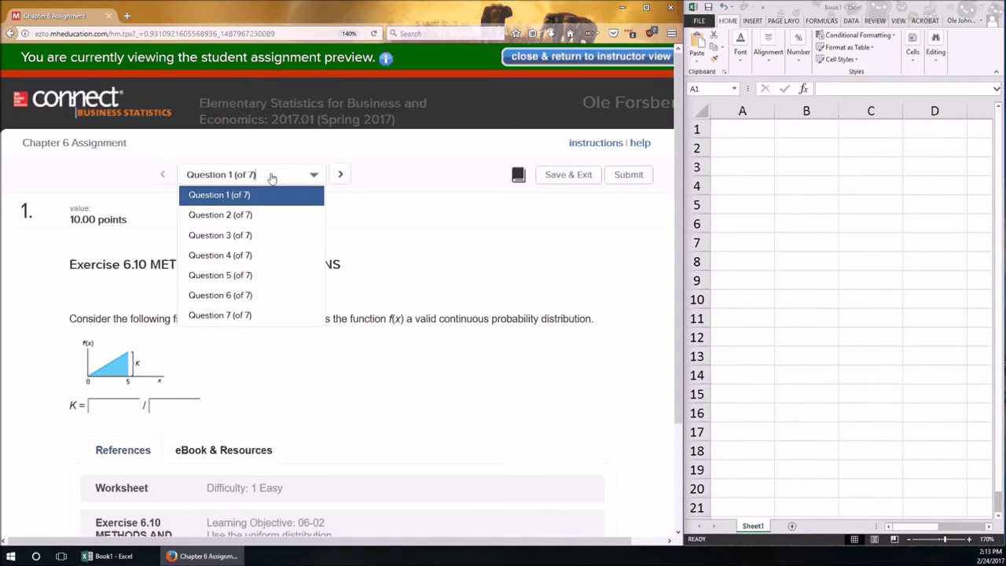
click(247, 317)
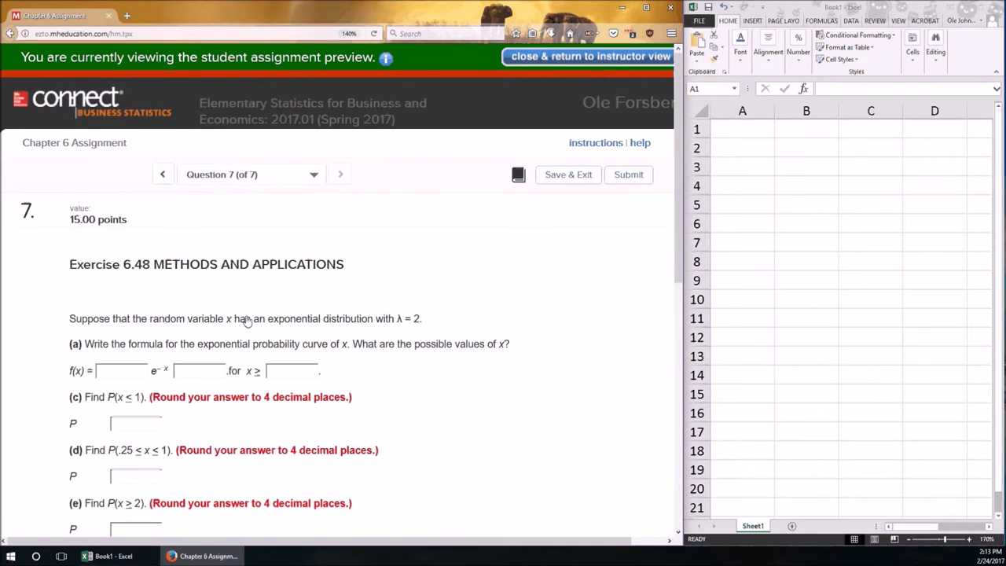
scroll(246, 319, down, 2)
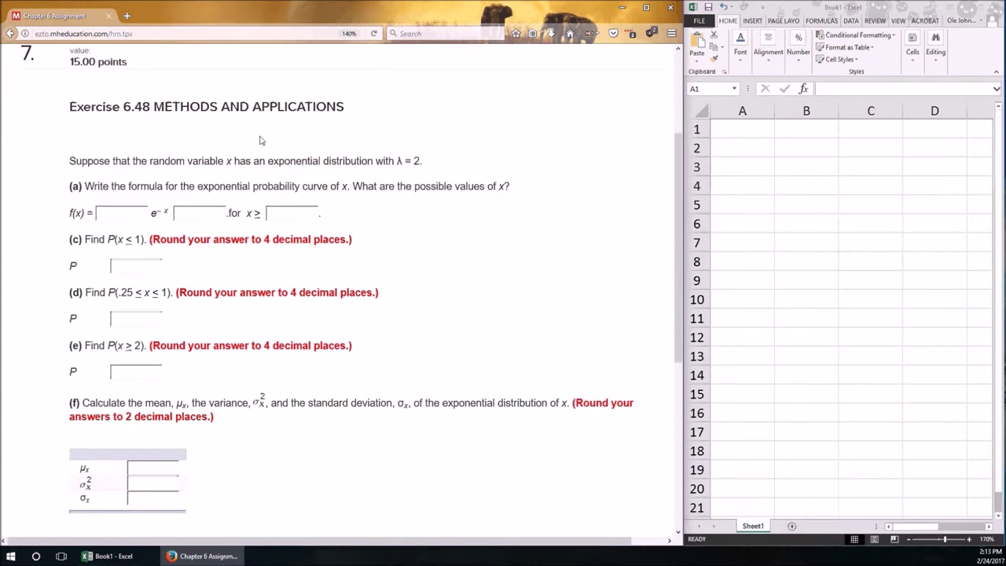
scroll(261, 140, up, 1)
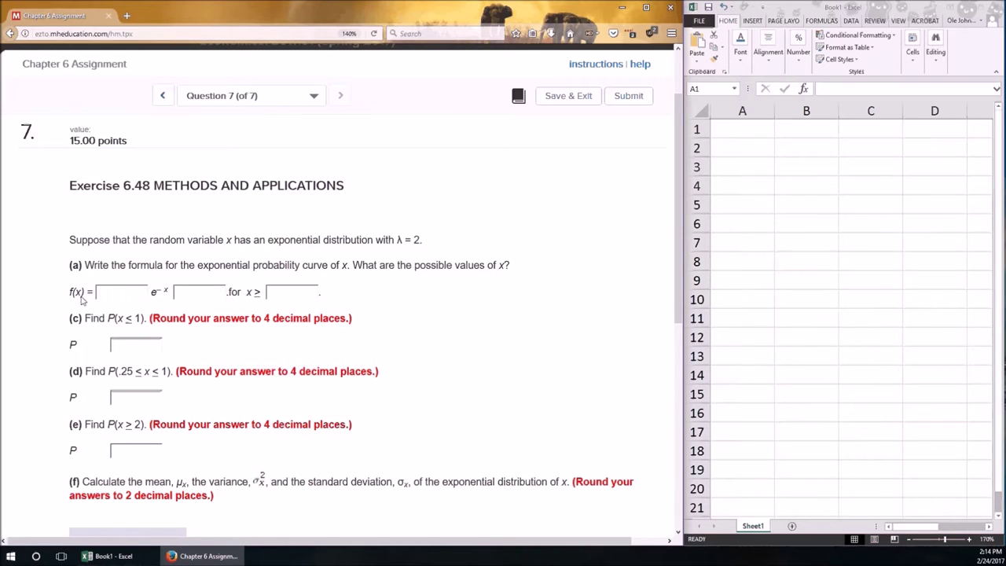
In part (a), enter 2 as the coefficient, 2 in the exponent and 0 as x's lower bound
click(123, 294)
text(2)
click(188, 292)
text(2)
click(289, 290)
text(0)
click(743, 164)
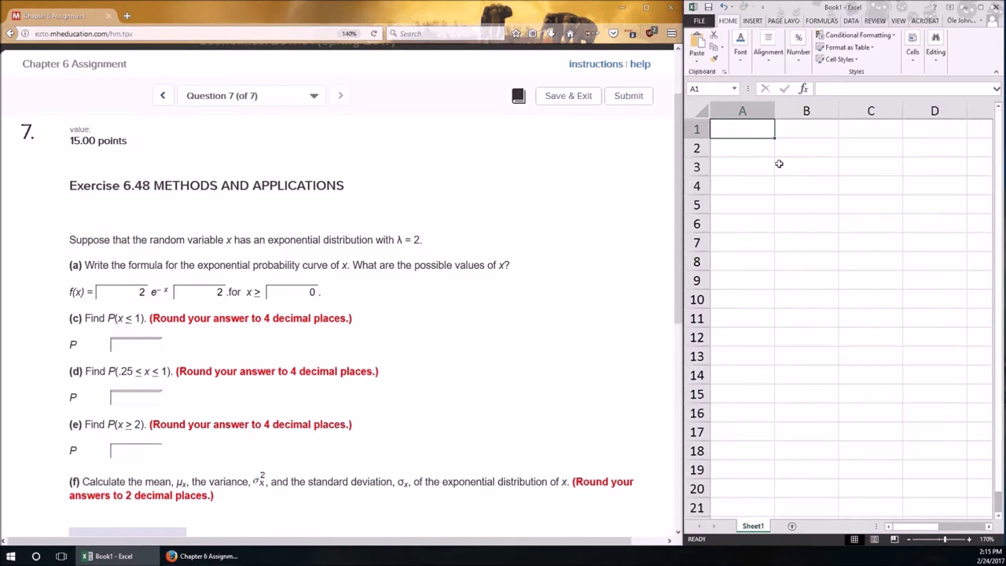
Put the label 'lambda =' in A1 and the value 2 in B1
key(Return)
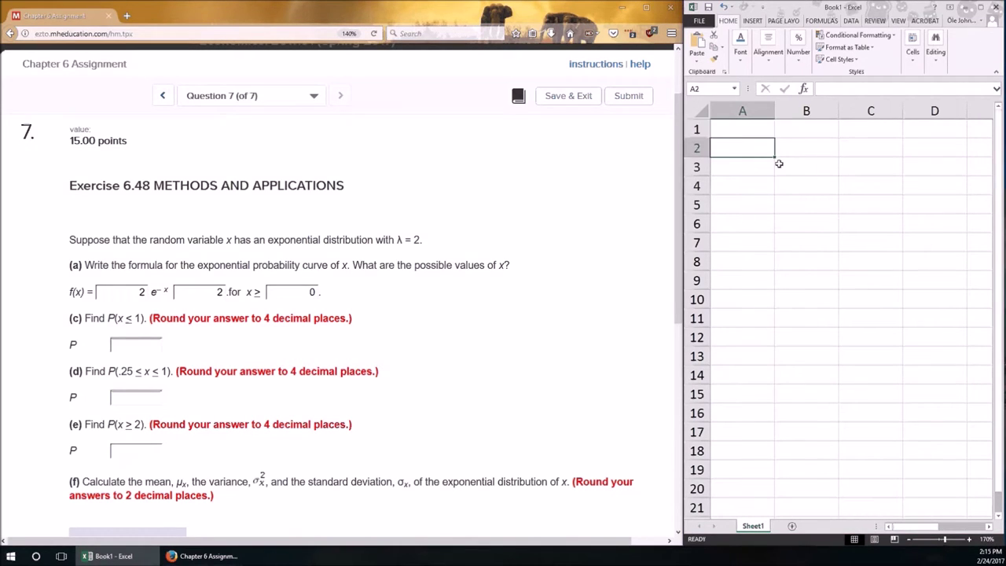
text(c)
key(Tab)
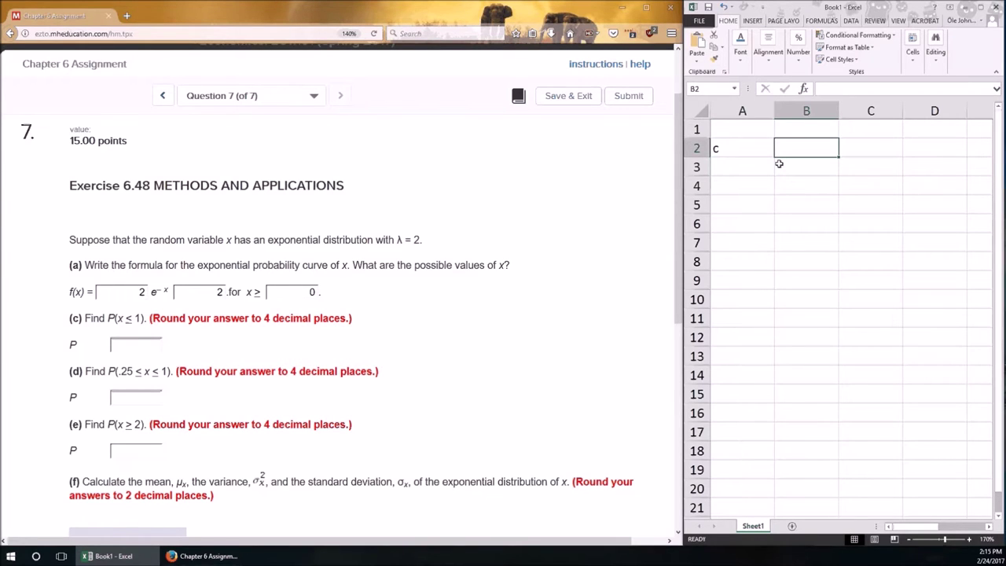
key(ctrl+Home)
text(lambd)
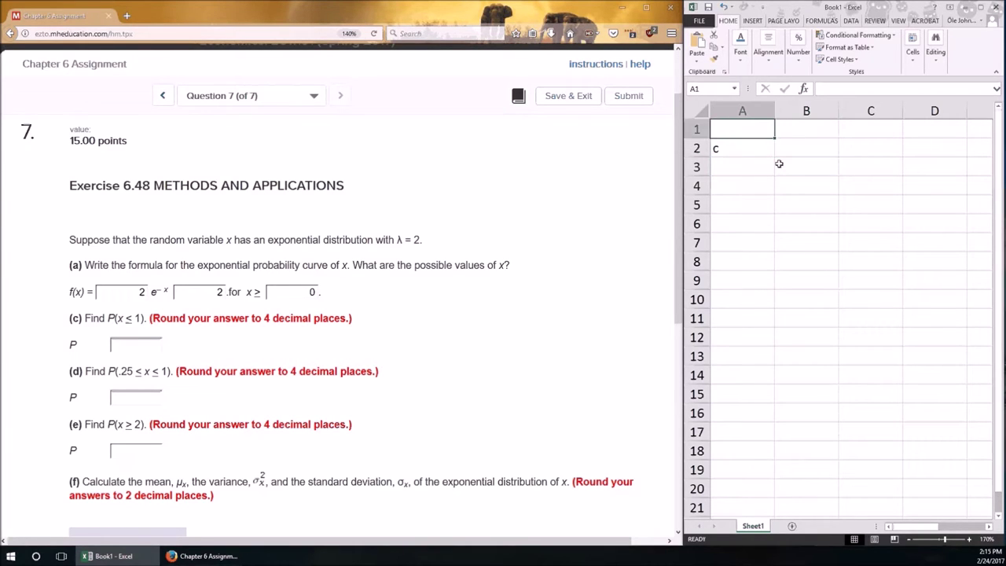
text(a)
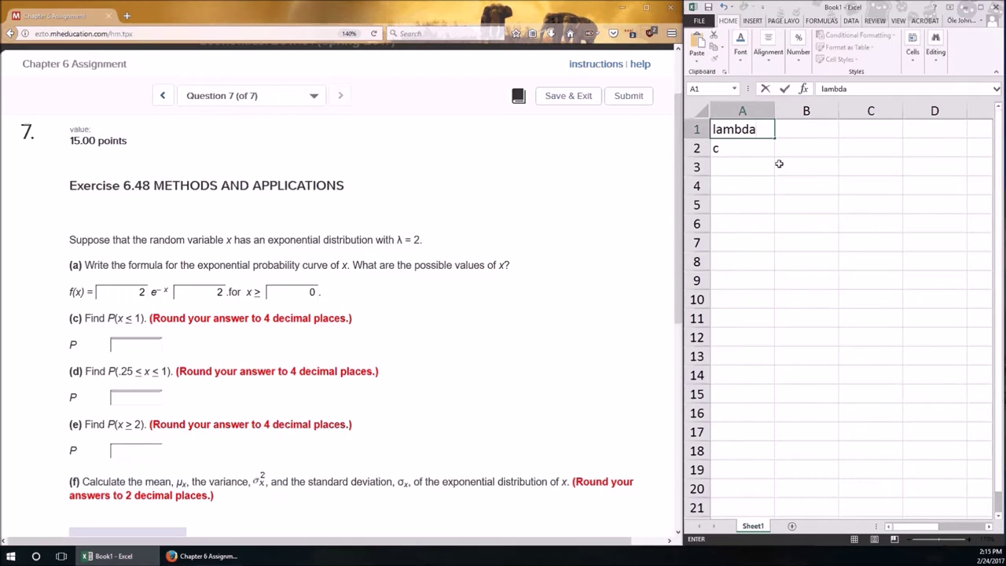
key(Tab)
key(Left)
key(F2)
text(=)
key(Tab)
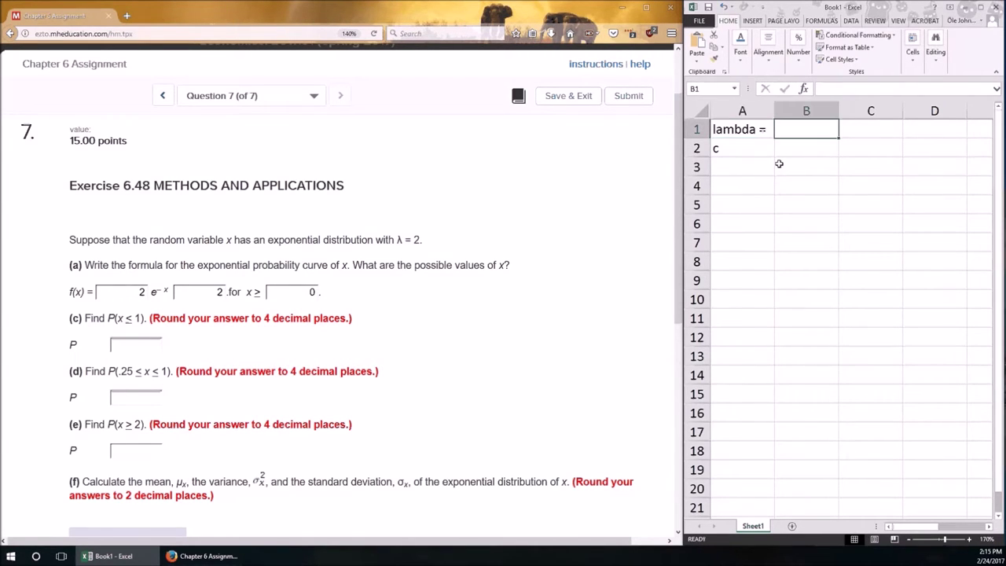
text(2)
key(Return)
Clear the stray A2 entry, then label row 3 with 'c' in A3 and 'p[X <= 1] =' in B3
key(BackSpace)
key(Return)
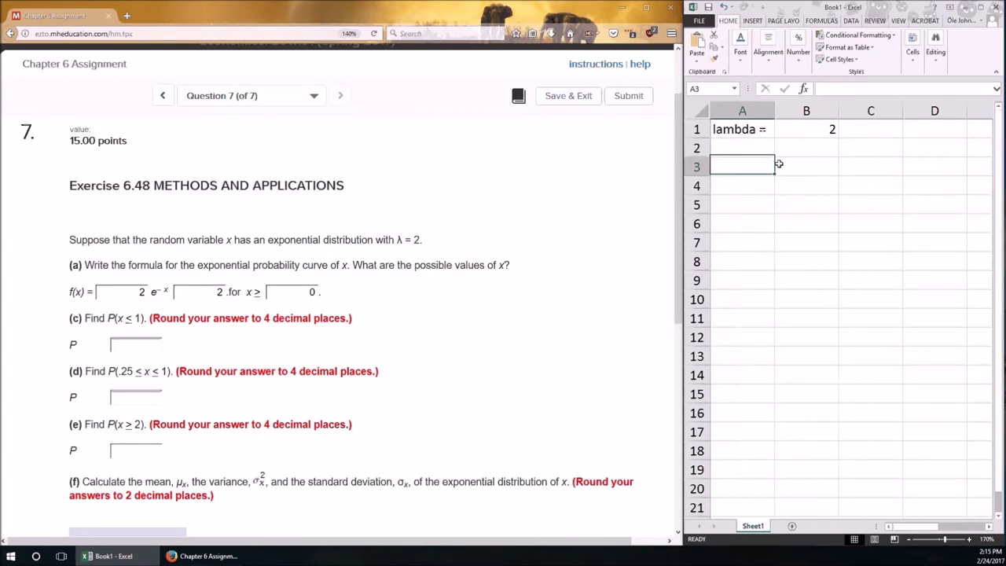
text(c)
key(Tab)
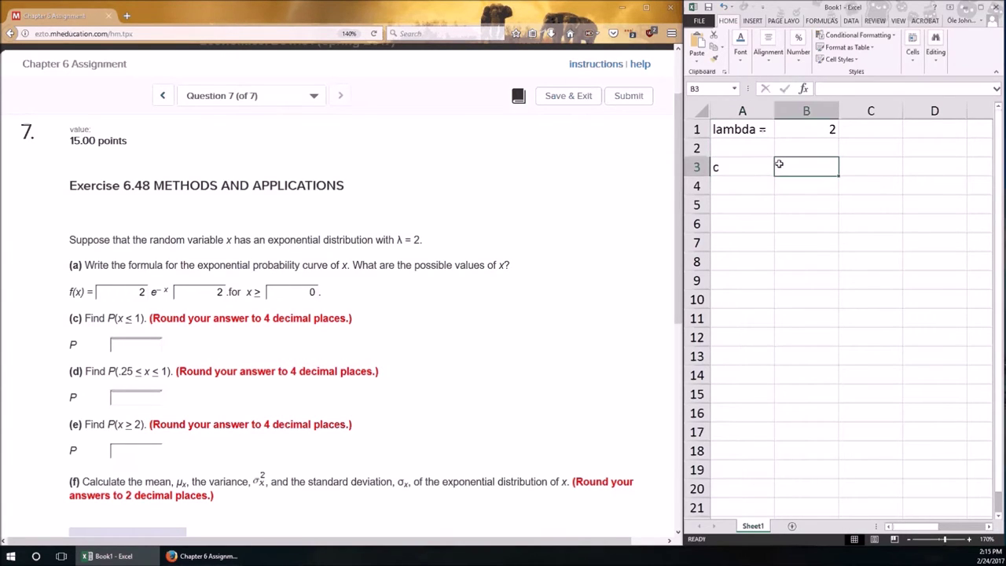
text(p()
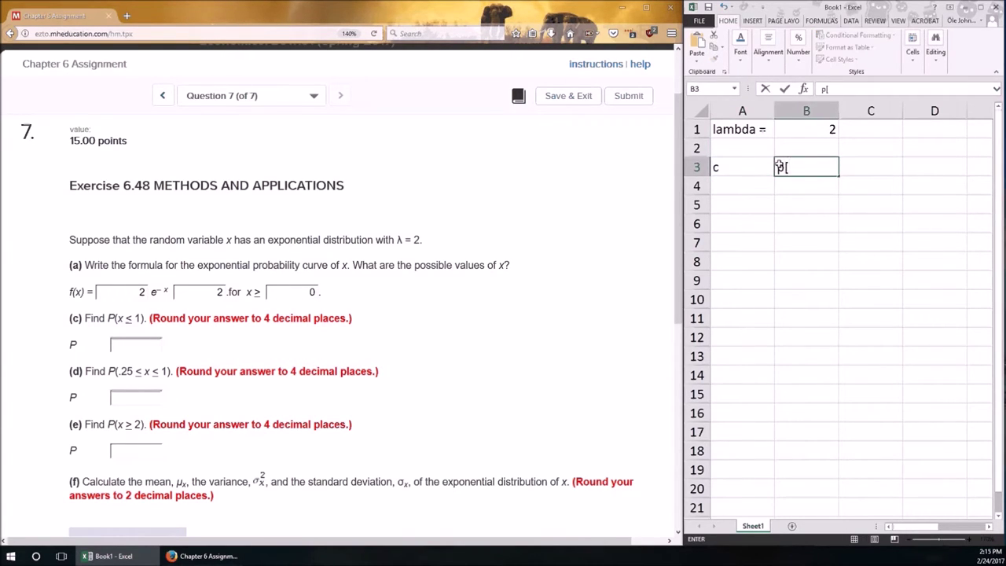
text(X <= 1] =)
key(Tab)
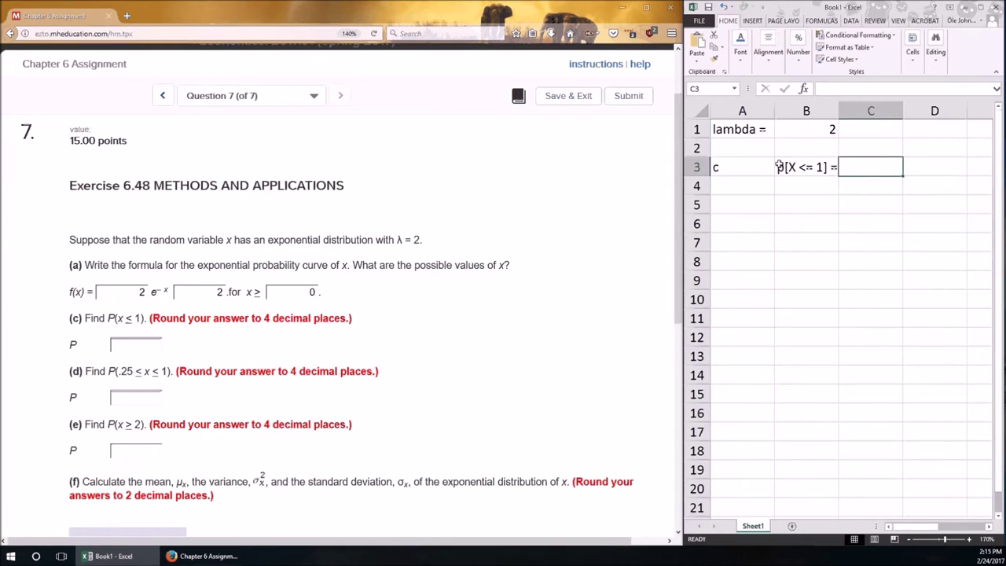
Enter =EXPON.DIST(1,B1,TRUE) in C3
text(=E)
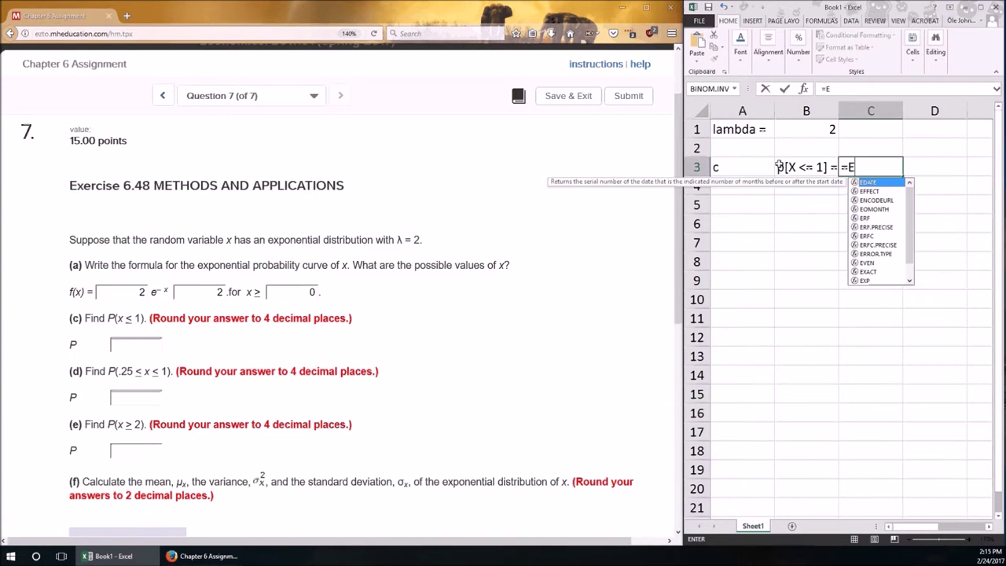
text(XPON)
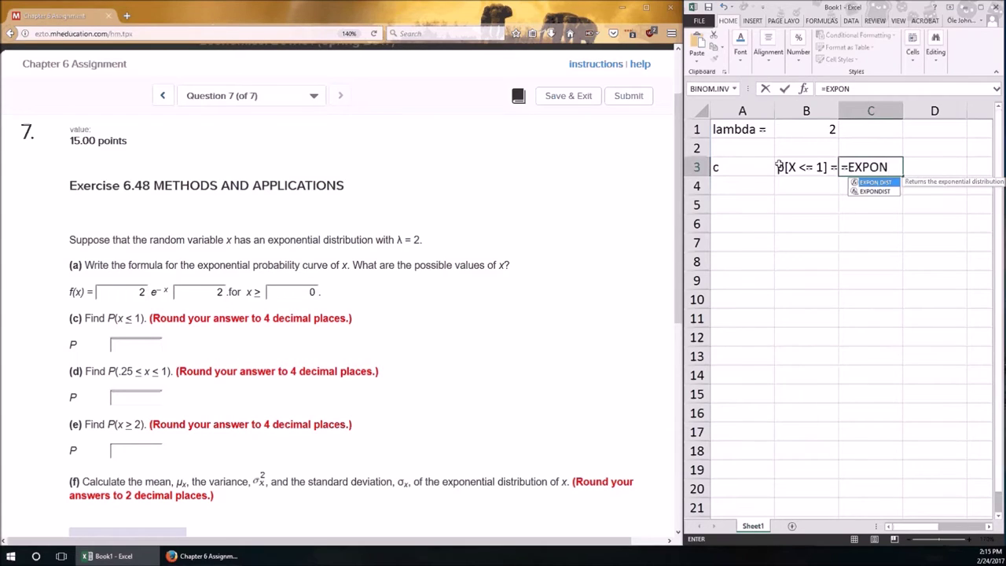
text(.DIST()
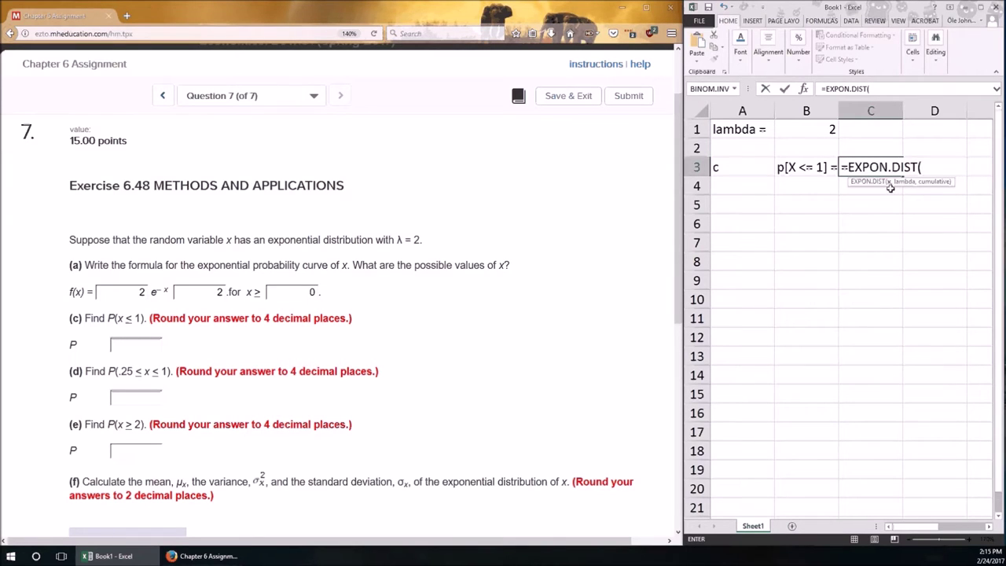
click(921, 190)
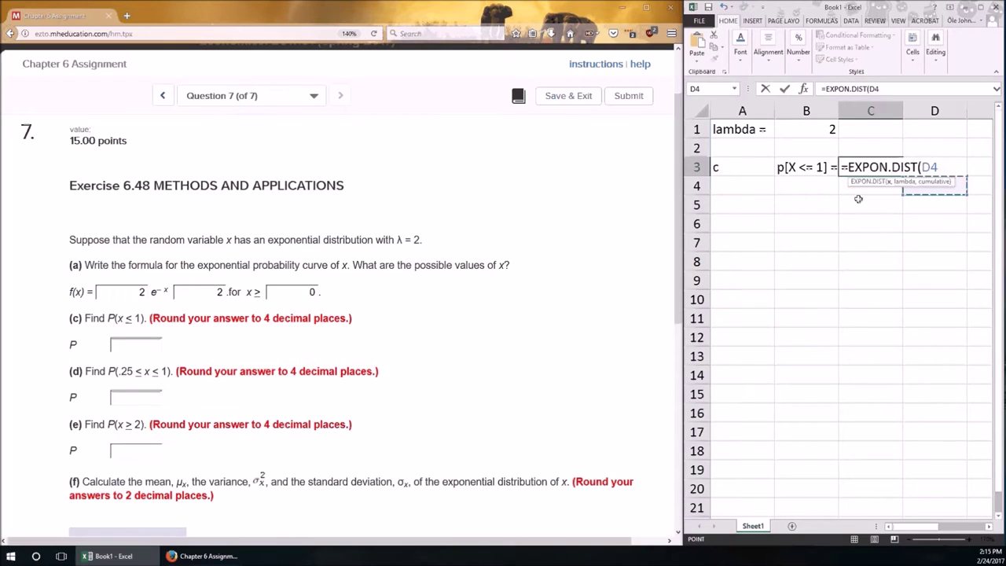
key(BackSpace)
key(BackSpace)
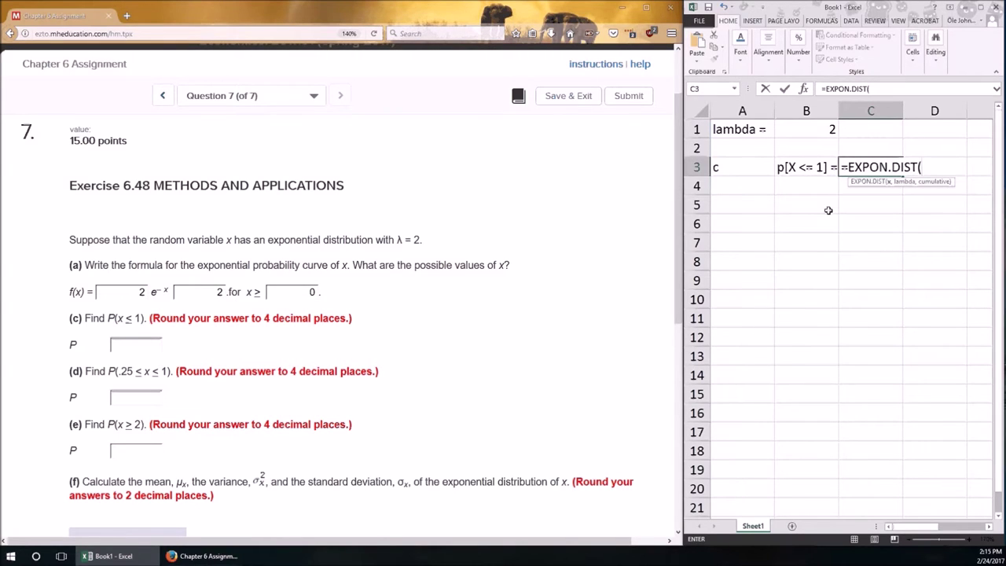
text(1,)
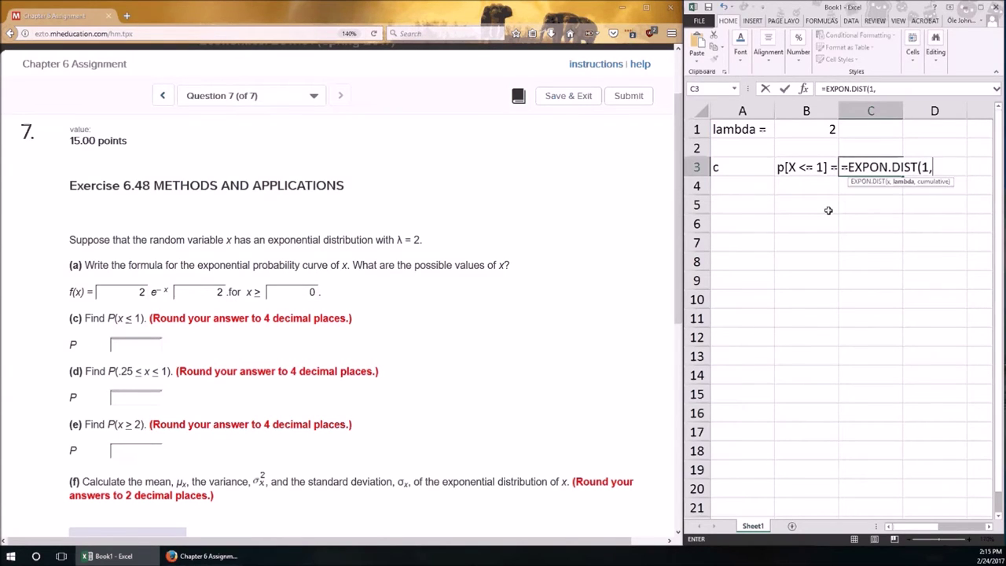
click(812, 128)
text(,TRUE)
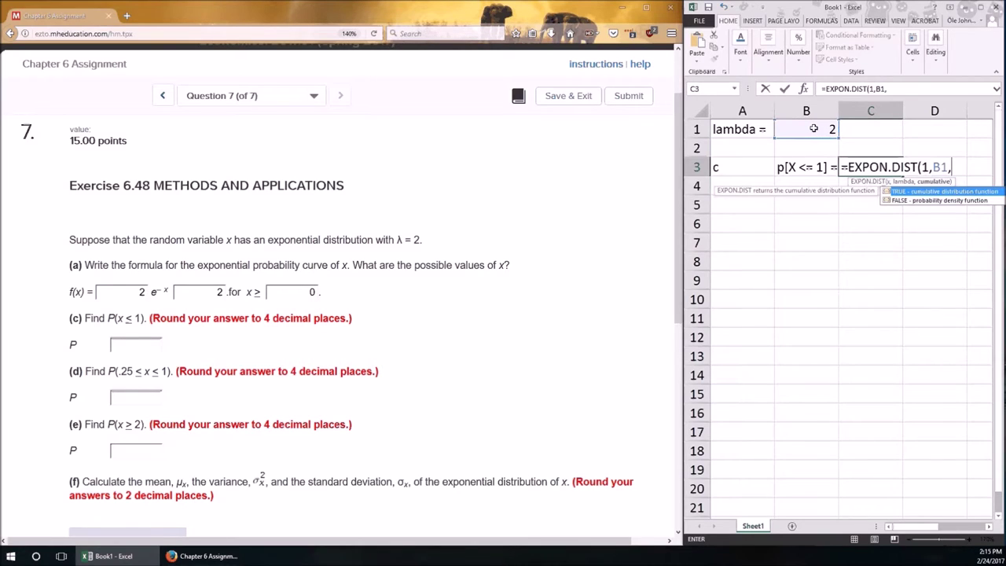
text())
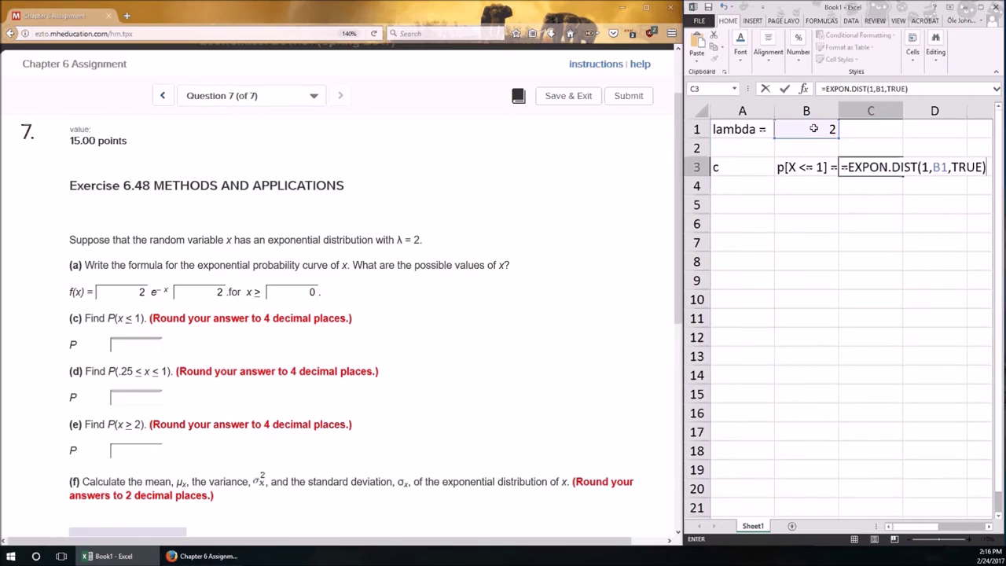
key(Return)
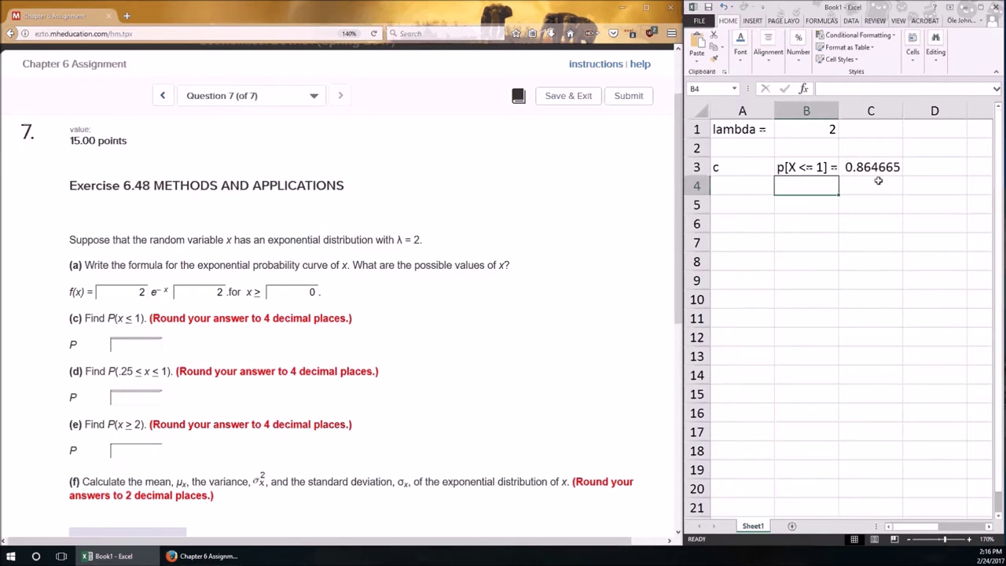
Format C3 through C14 to 4 decimal places so C3 shows 0.8647
click(870, 111)
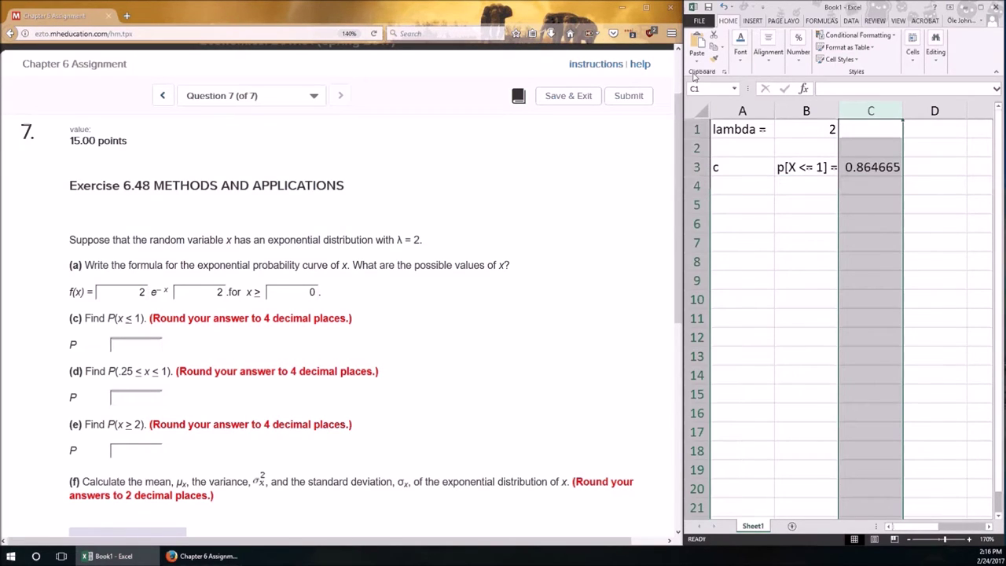
drag(680, 83, 348, 82)
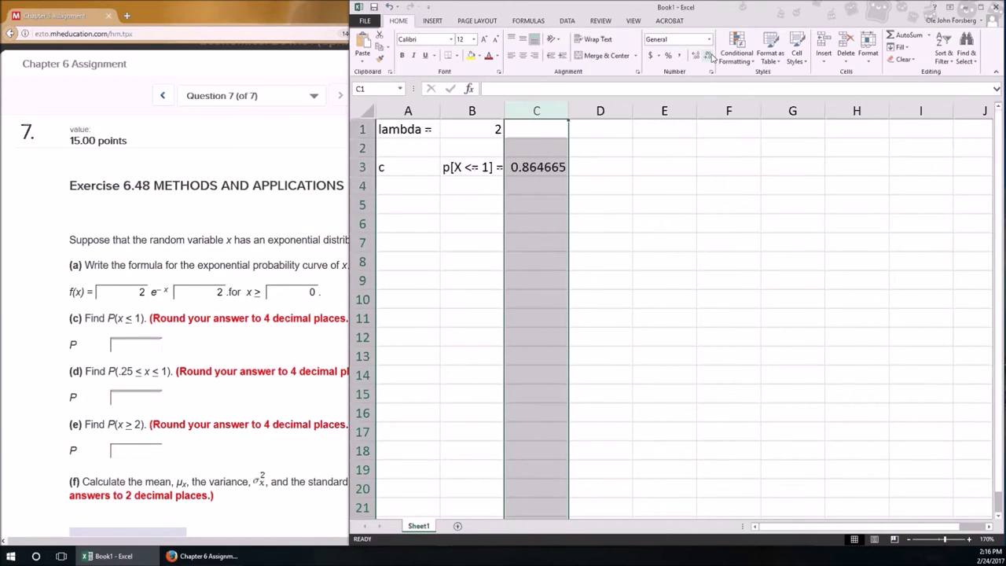
click(520, 148)
click(531, 165)
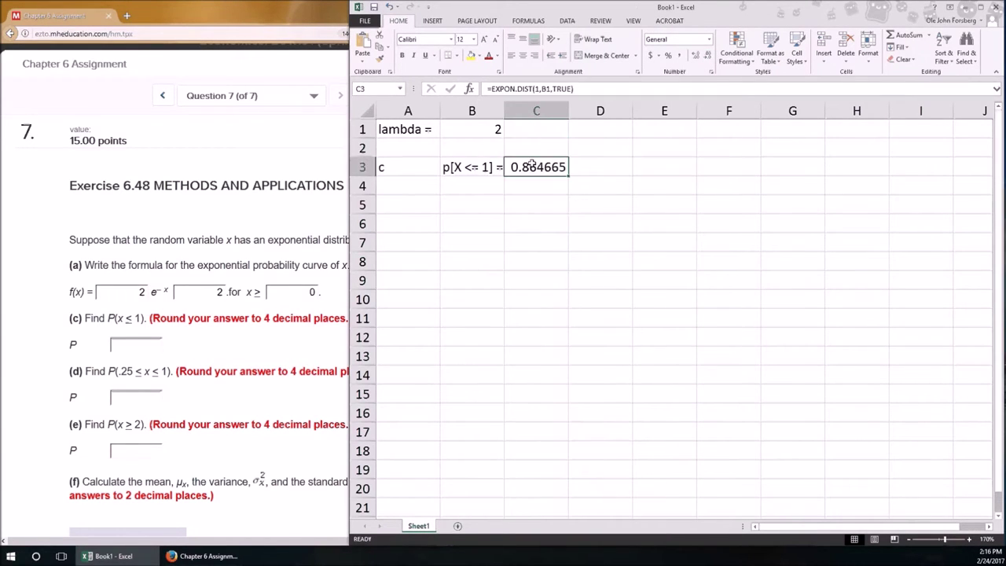
drag(531, 165, 543, 371)
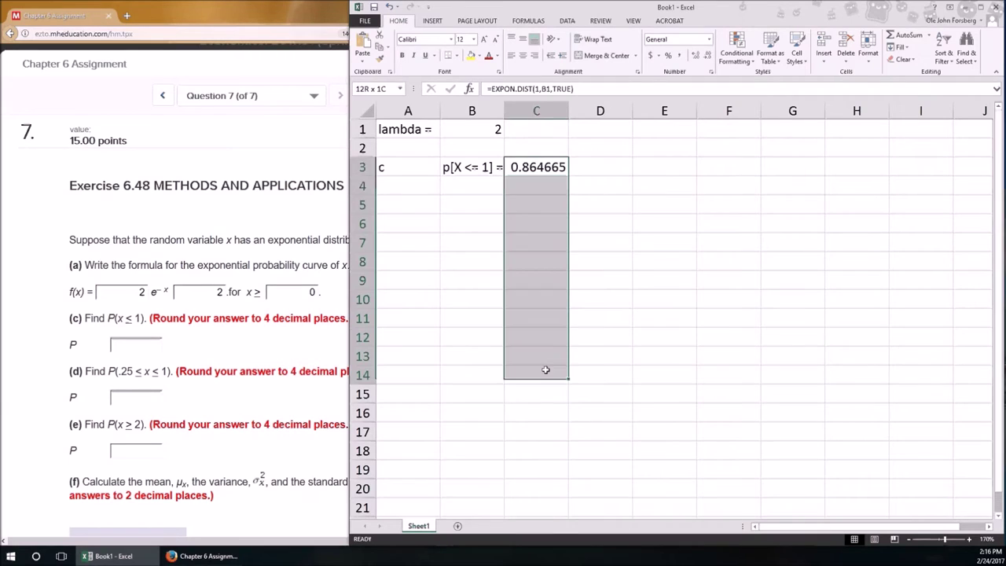
double_click(707, 56)
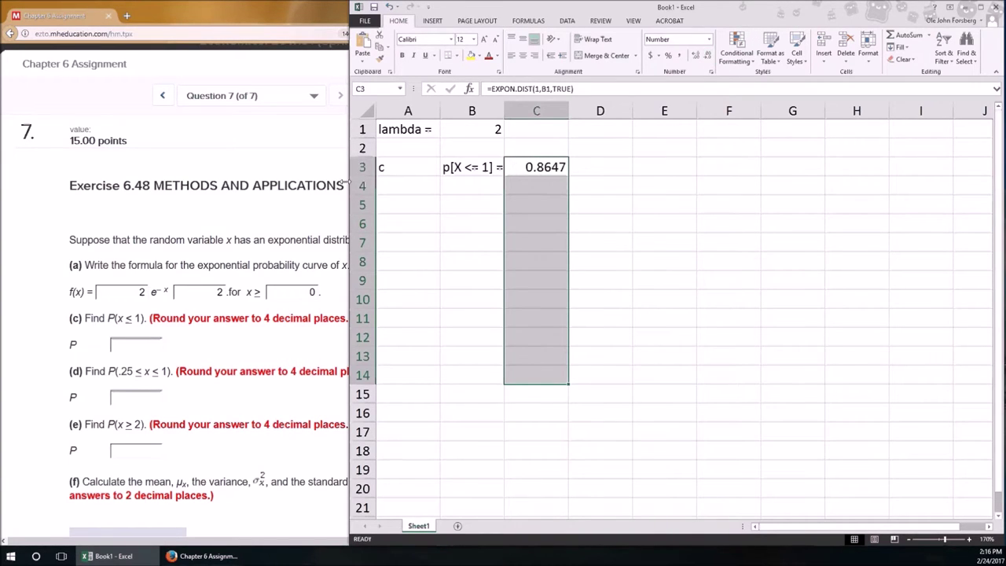
drag(349, 182, 686, 179)
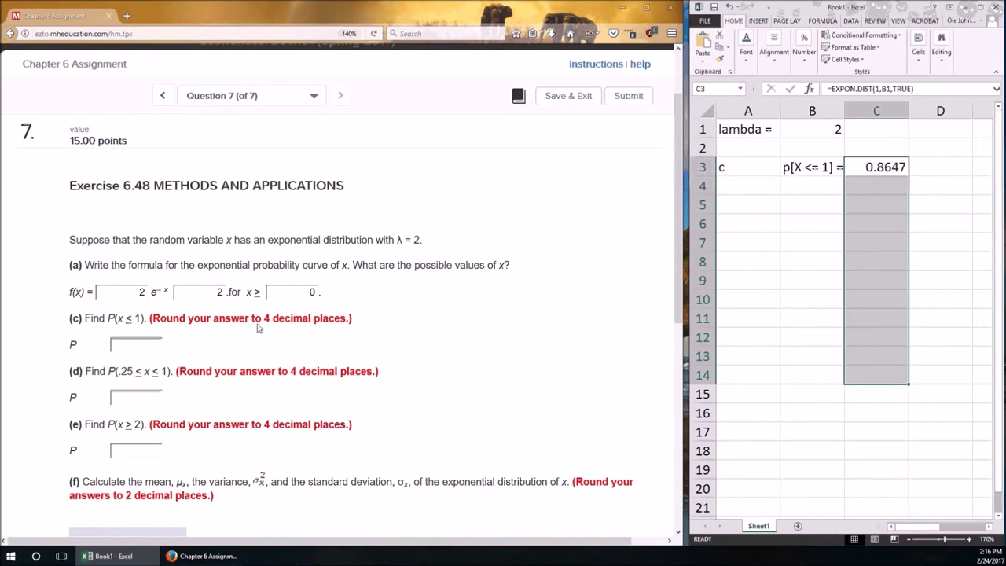
Enter 0.8647 in Connect's part (c) P(x ≤ 1) box
click(904, 168)
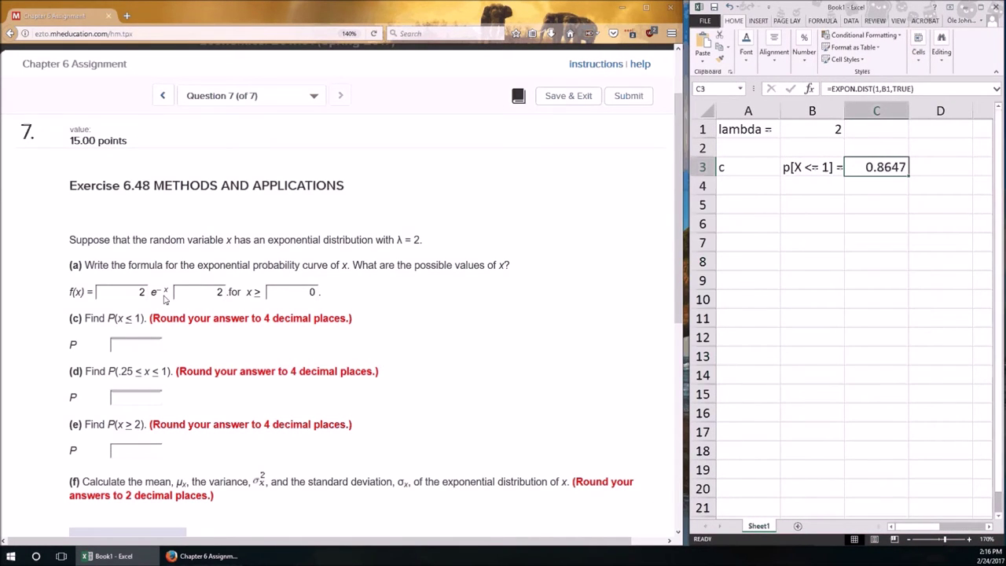
click(136, 344)
text(0.8647)
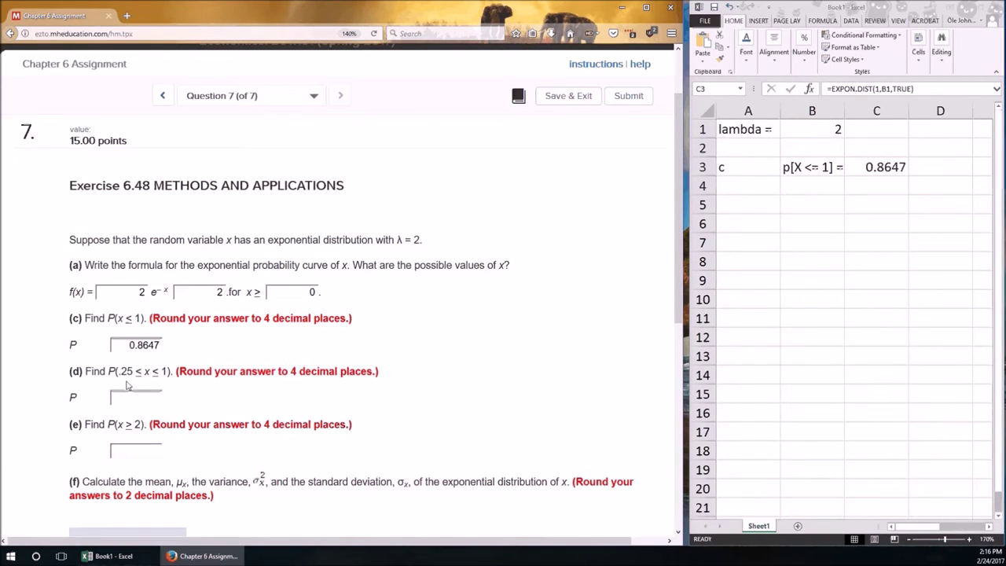
click(825, 208)
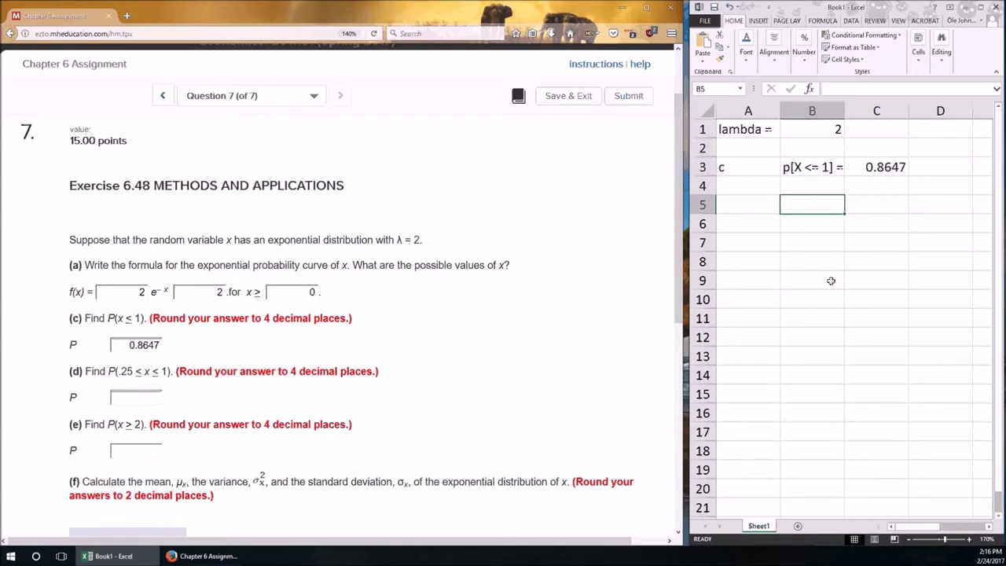
Label B5 'P[0.25 <= X <= 1] =' and enter =EXPON.DIST(1,2,TRUE)-EXPON.DIST(0.25,2,TRUE) in C6
text(P9)
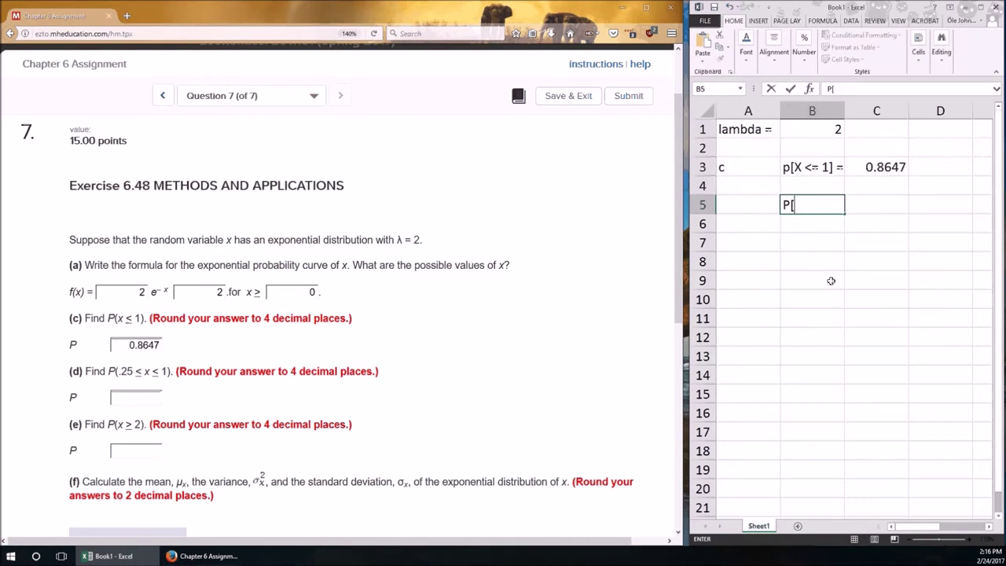
text(0.25 <= X)
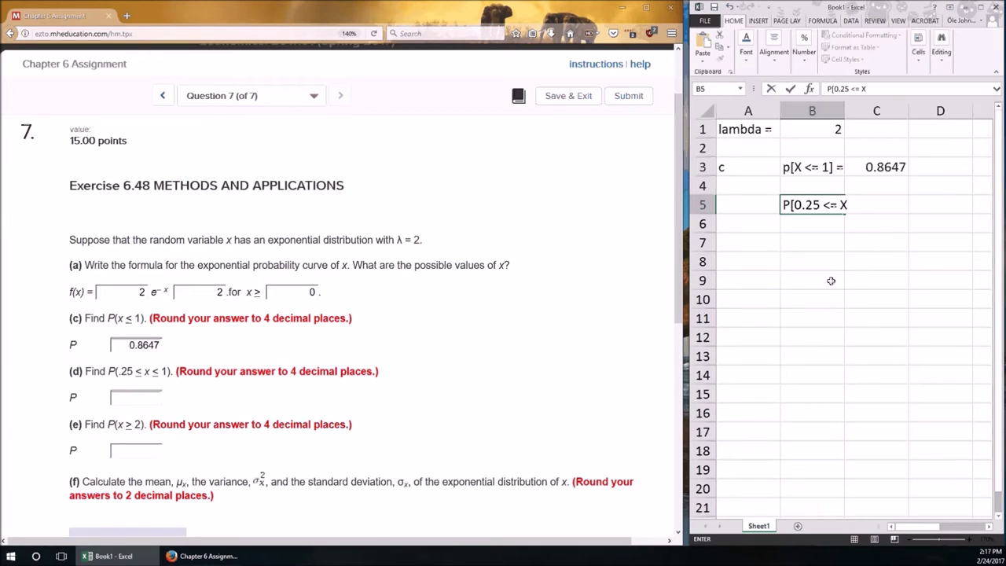
text( <= 1] =)
key(ctrl+Return)
key(Right)
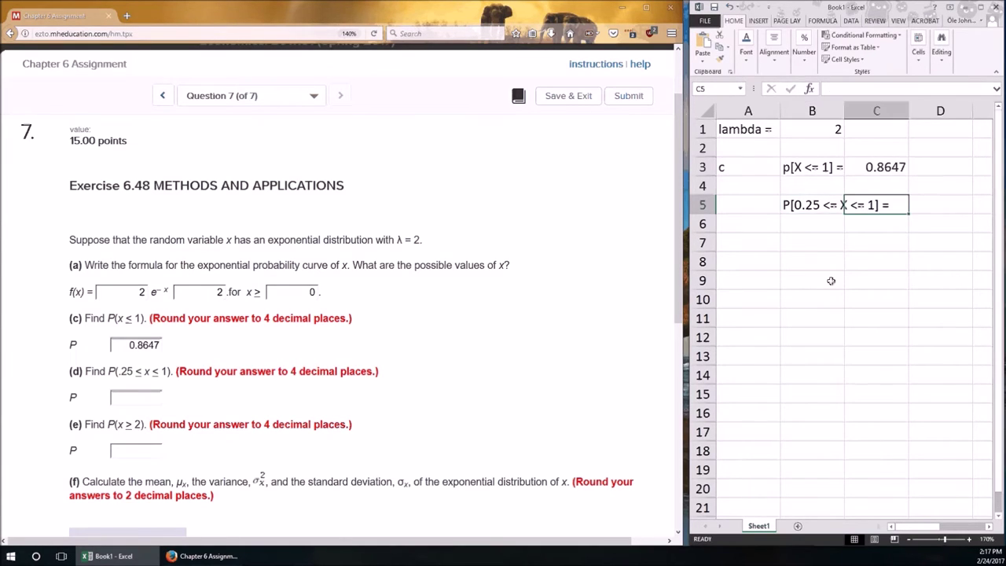
key(Down)
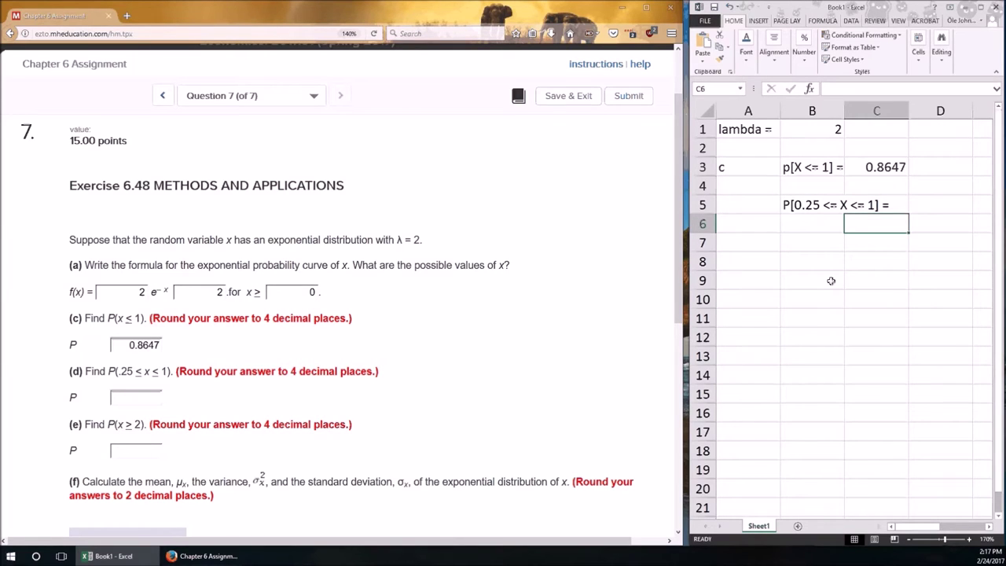
text(=EXPON.DIS)
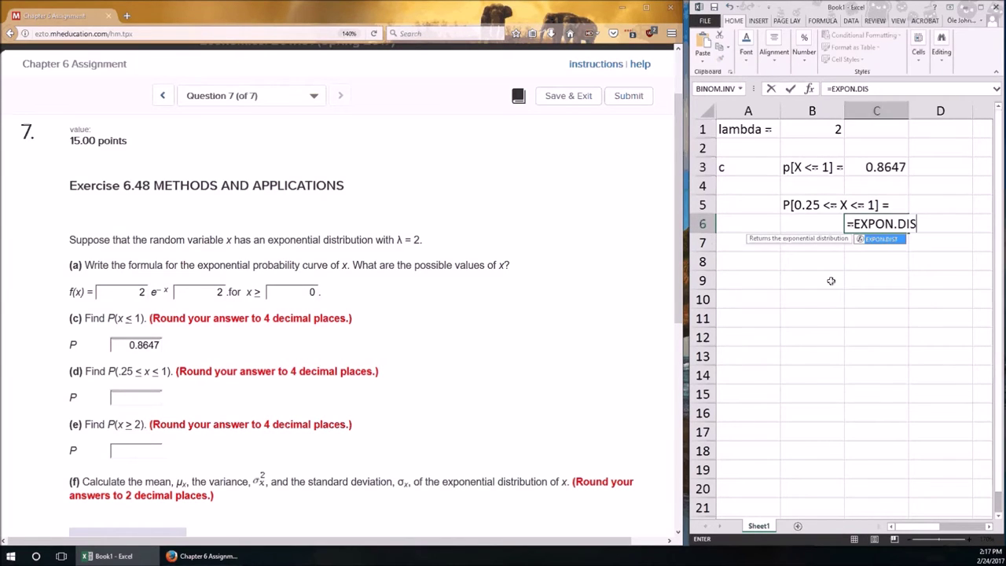
text(T()
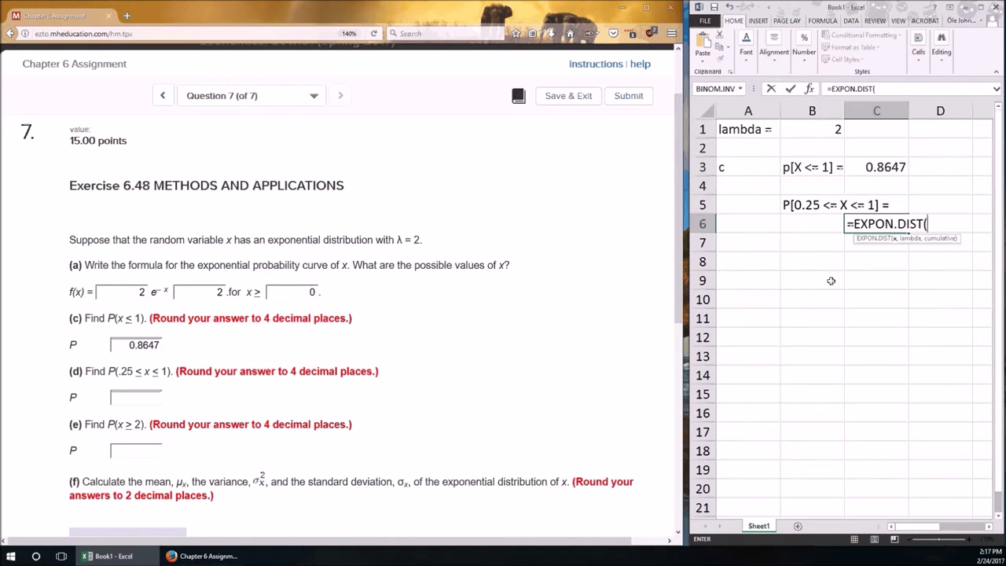
text(1,2,TRUE))
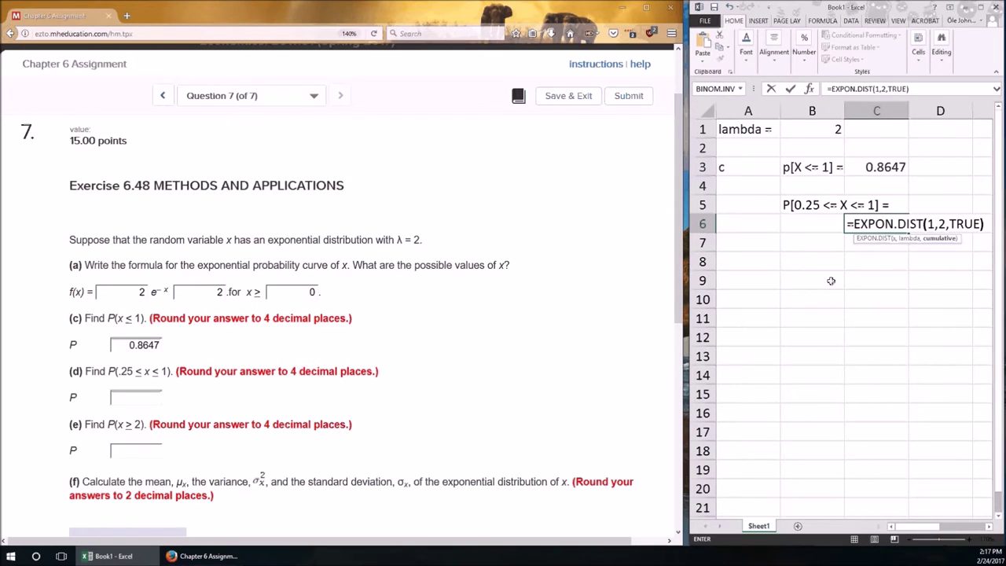
text(-)
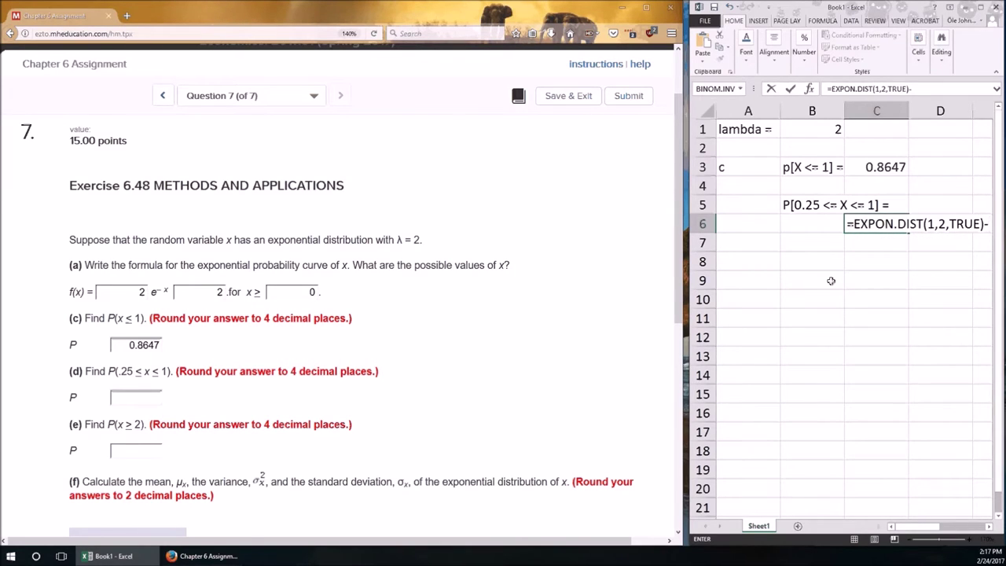
text(EXPON)
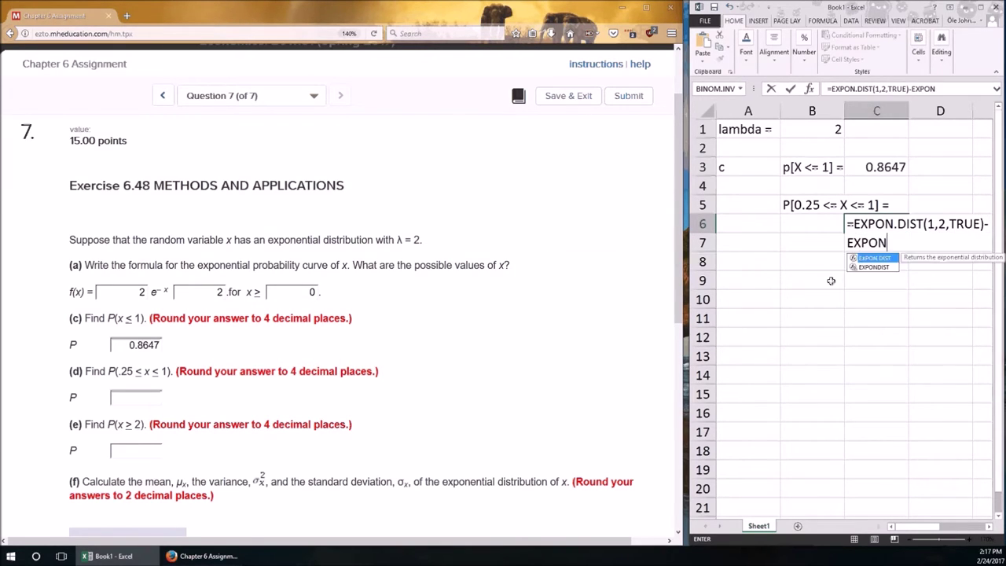
text(.DIST()
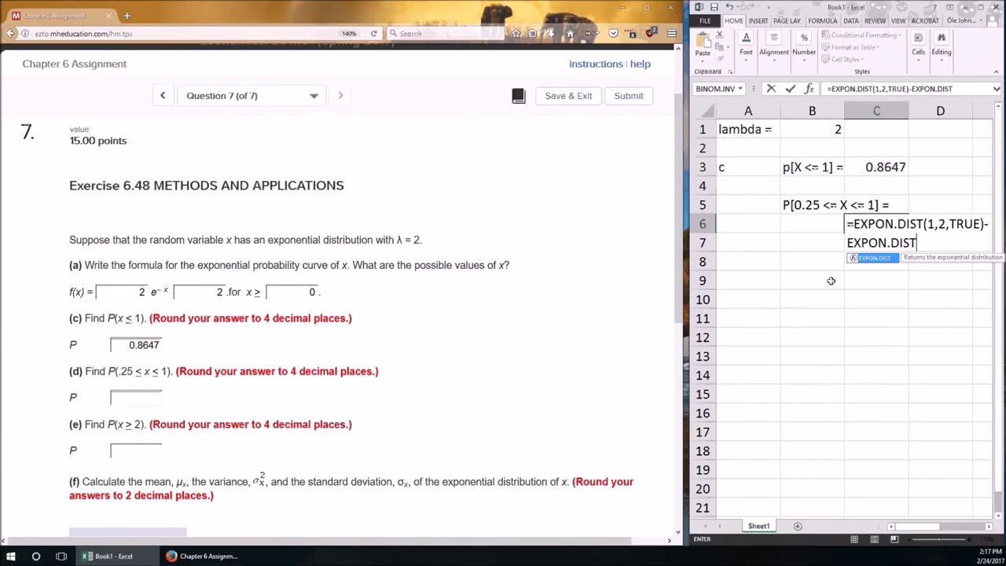
text(0.2)
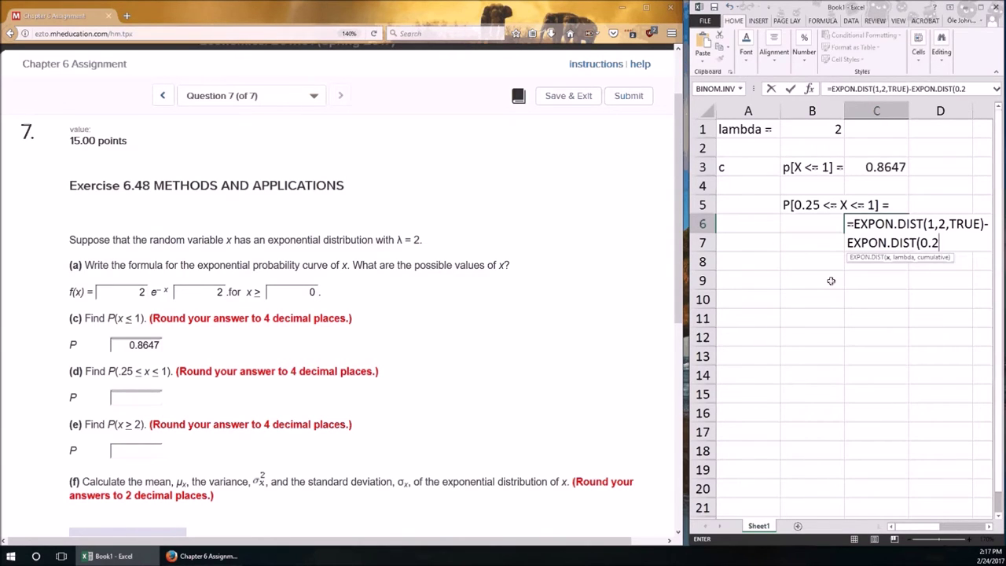
text(5,2,TRUE))
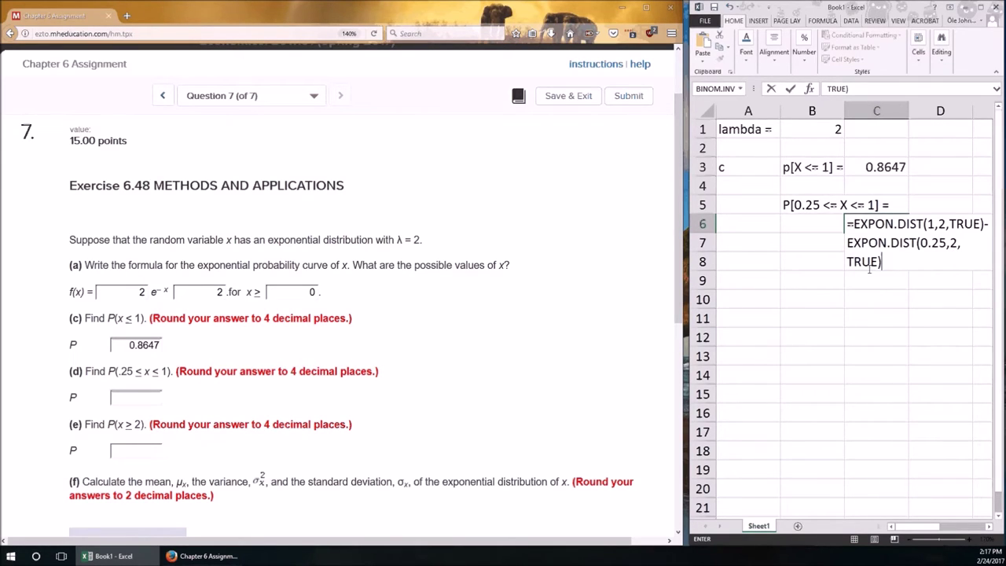
key(Return)
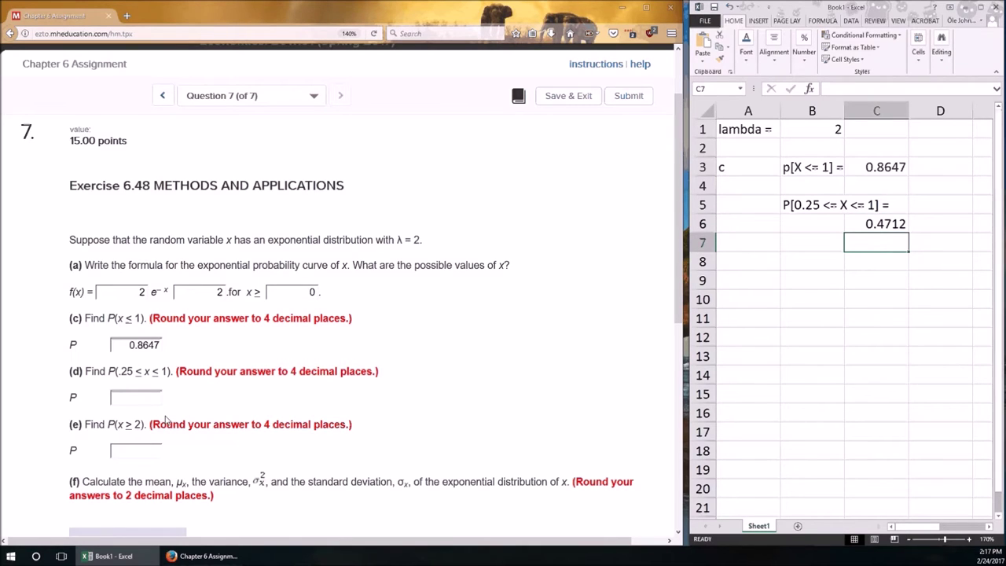
Enter 0.4712 in Connect's part (d) answer box
click(122, 395)
text(0.4712)
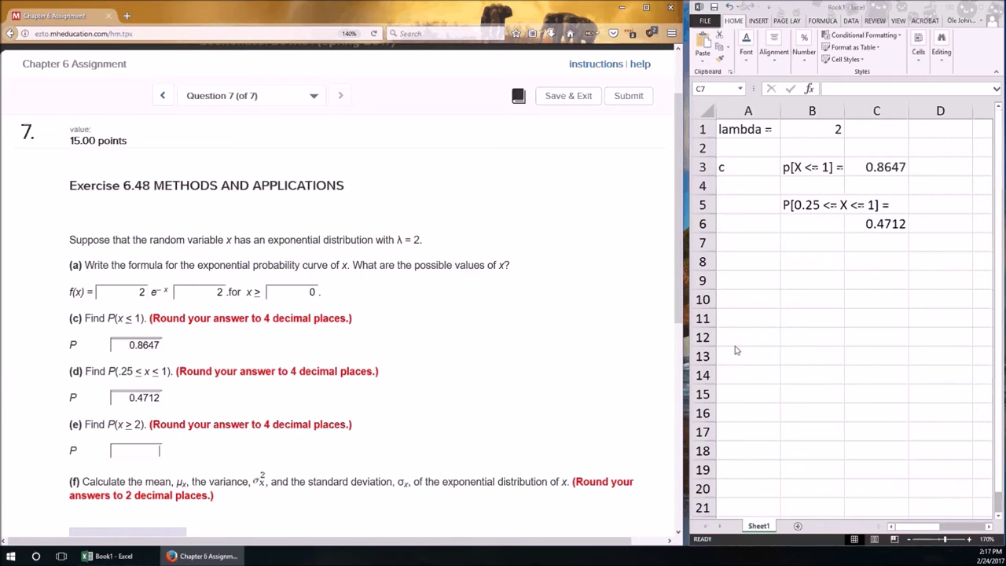
click(815, 261)
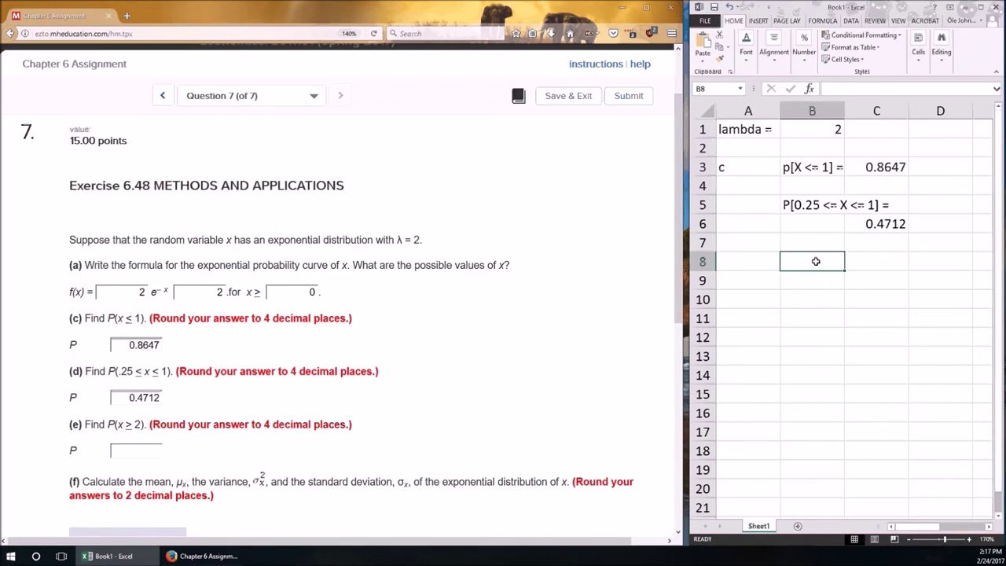
Label B8 'P[X >= 2] =' and B9 '1 - P[X < 2]', removing a stray equals sign
text(P[)
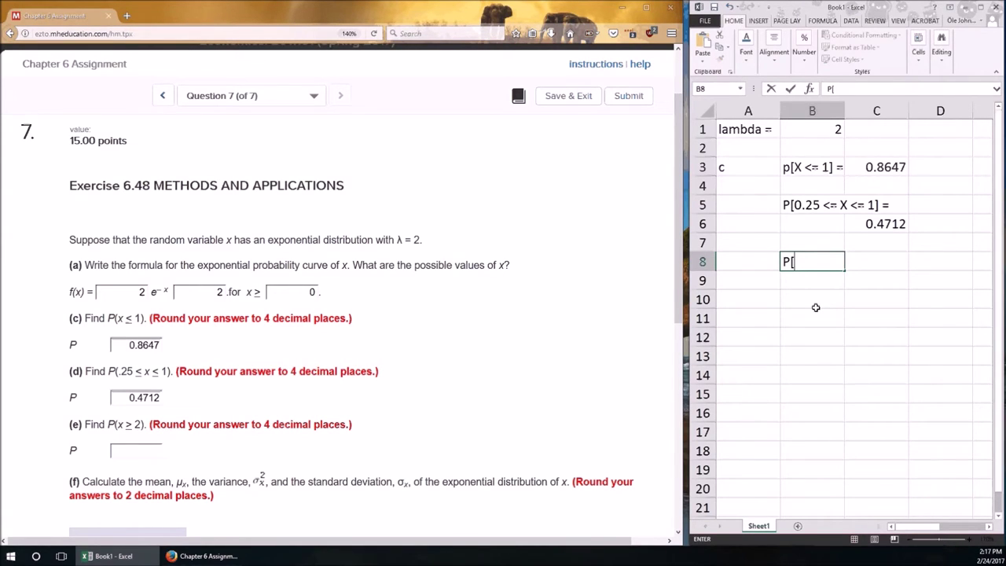
text(X >= 2] =)
key(Return)
text(1)
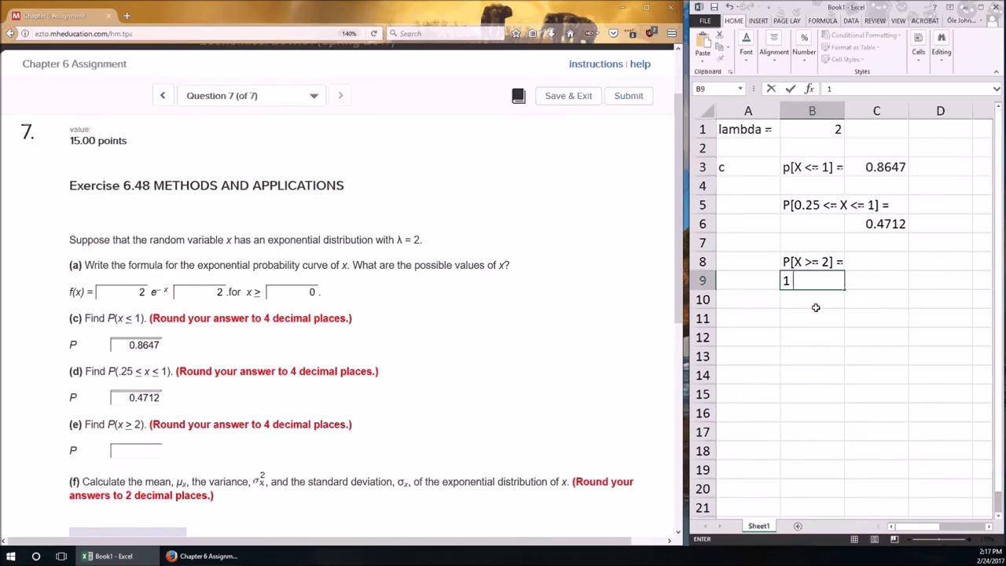
text( =- P[X < 2])
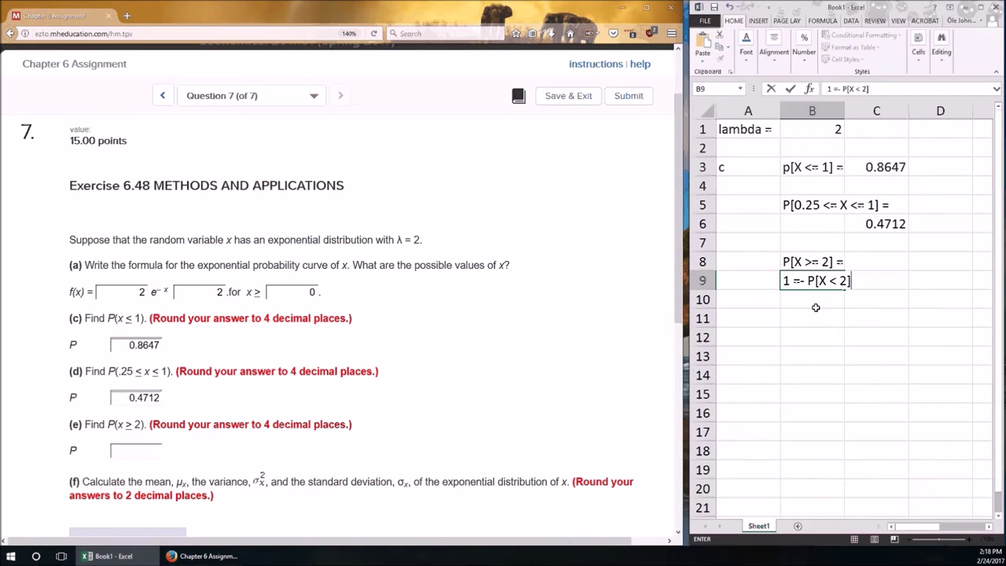
key(Return)
key(Up)
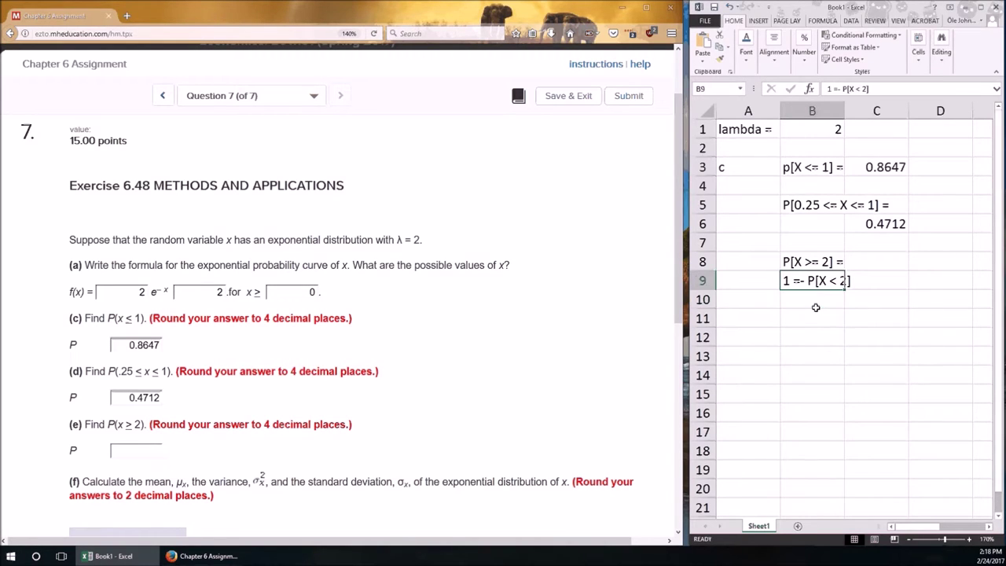
key(F2)
key(Left)
key(Left)
key(Left)
key(Left)
key(Left)
key(Left)
key(Left)
key(Left)
key(Left)
key(Left)
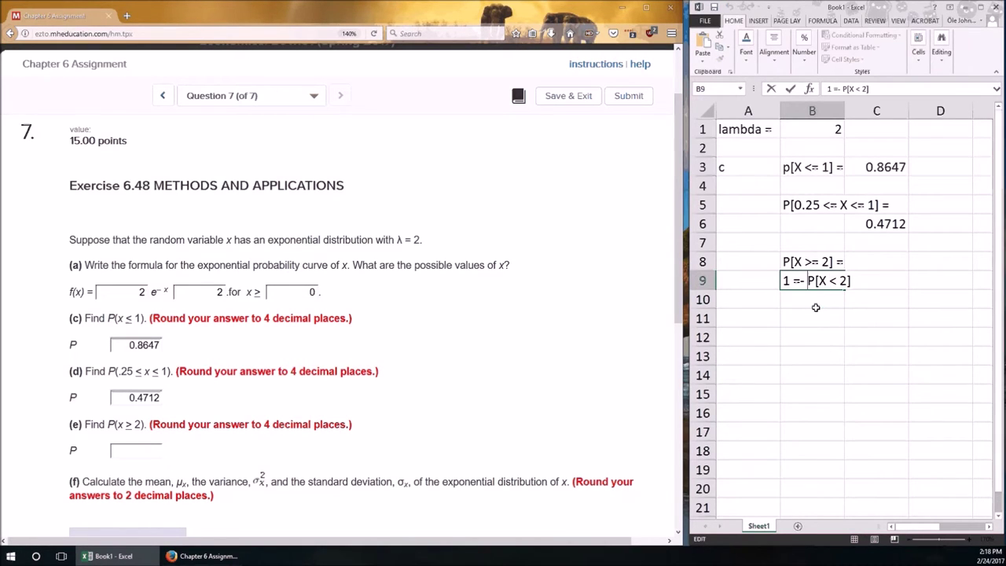
key(BackSpace)
key(Return)
key(Up)
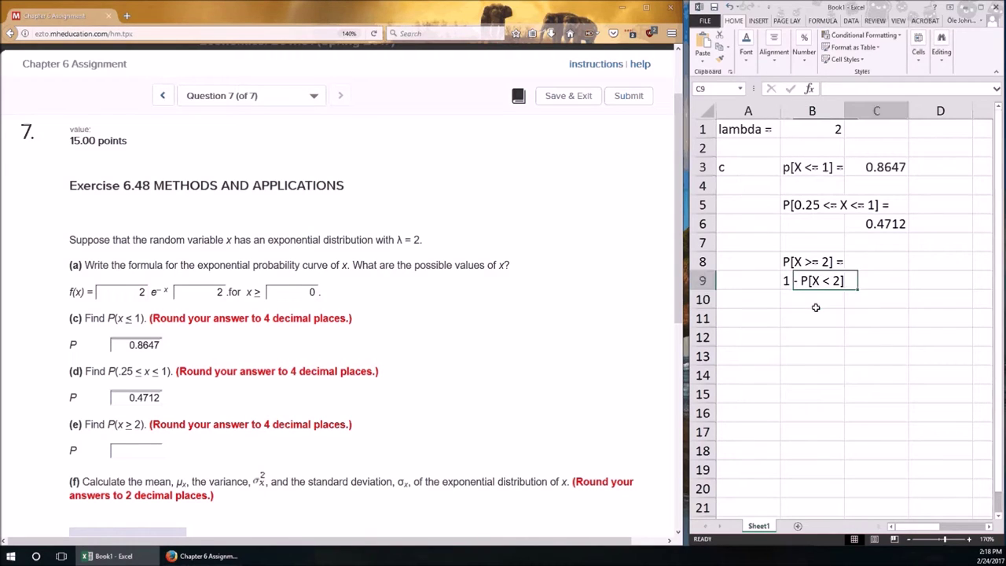
Enter =1-EXPON.DIST(2,2,TRUE) in C9, giving 0.0183
key(Right)
text(=1-)
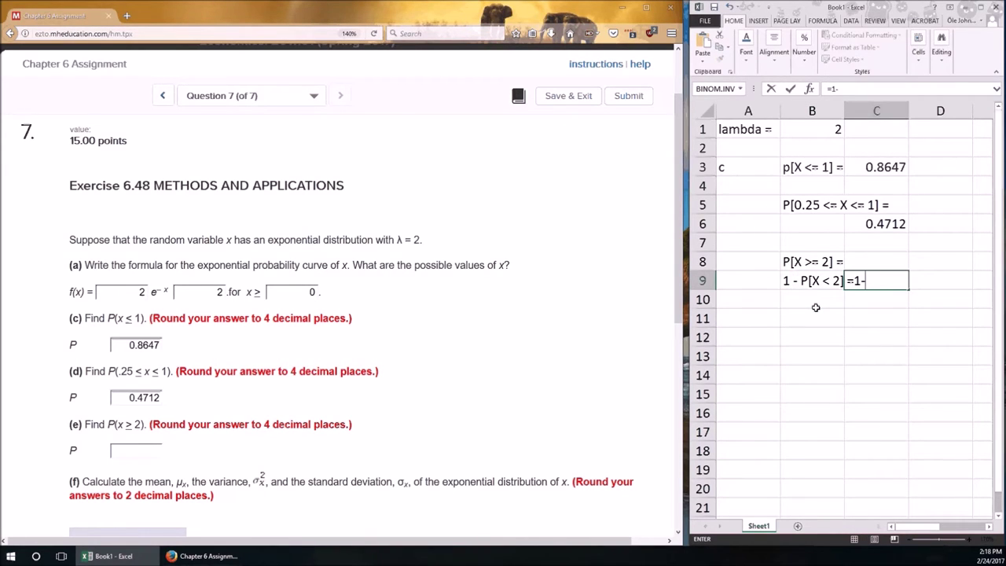
text(EXPON.D)
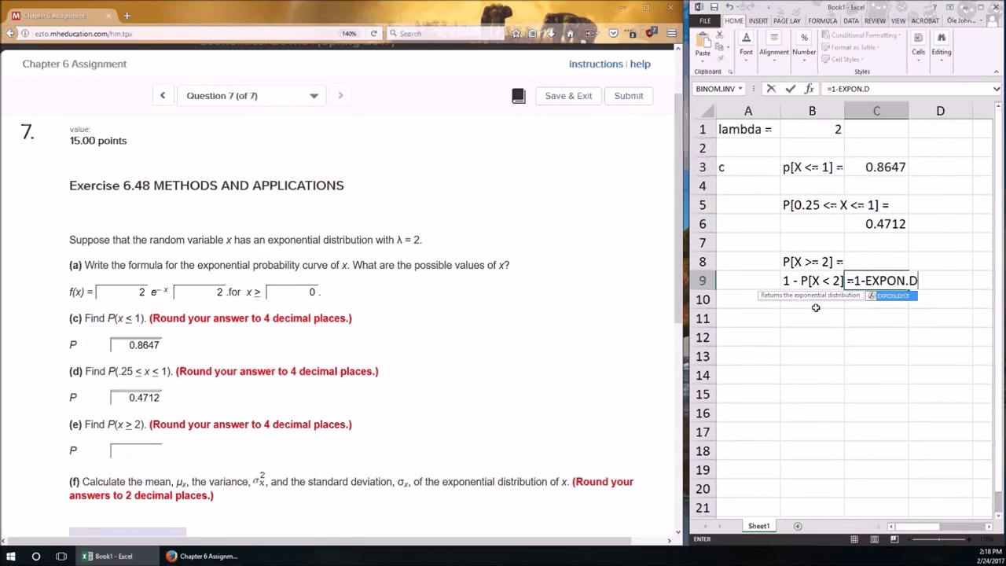
text(IST()
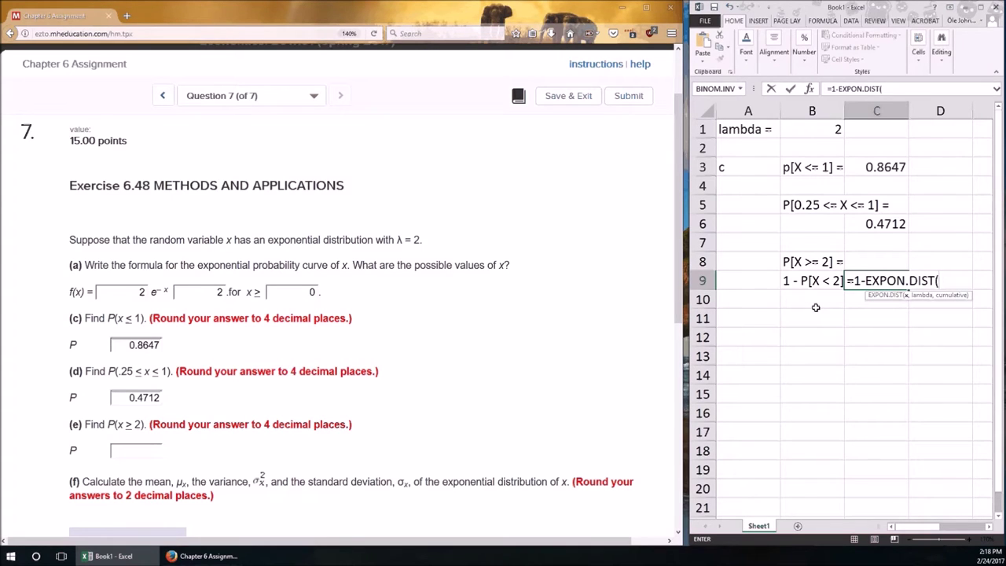
text(2,2,)
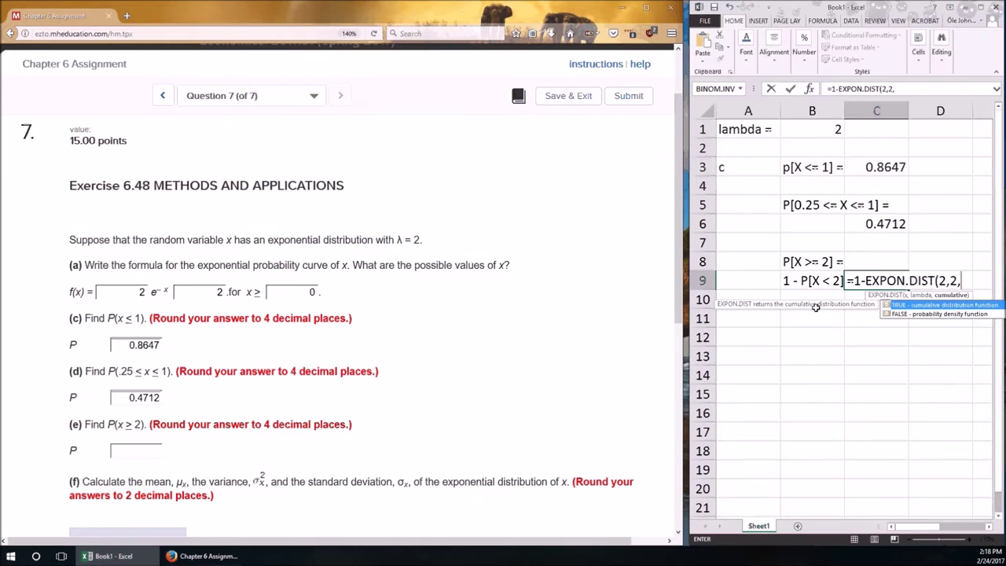
text(TRUE))
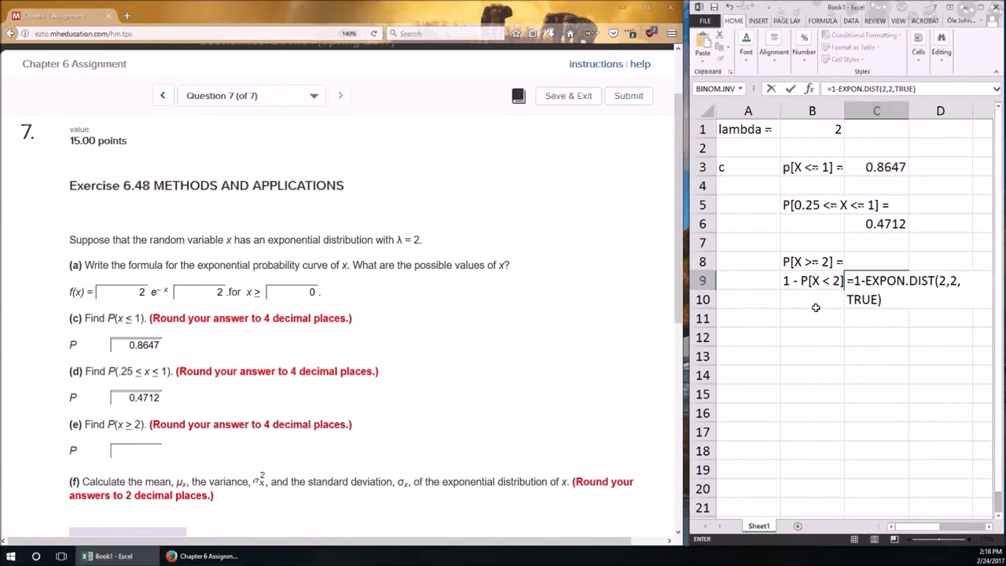
key(Return)
click(144, 449)
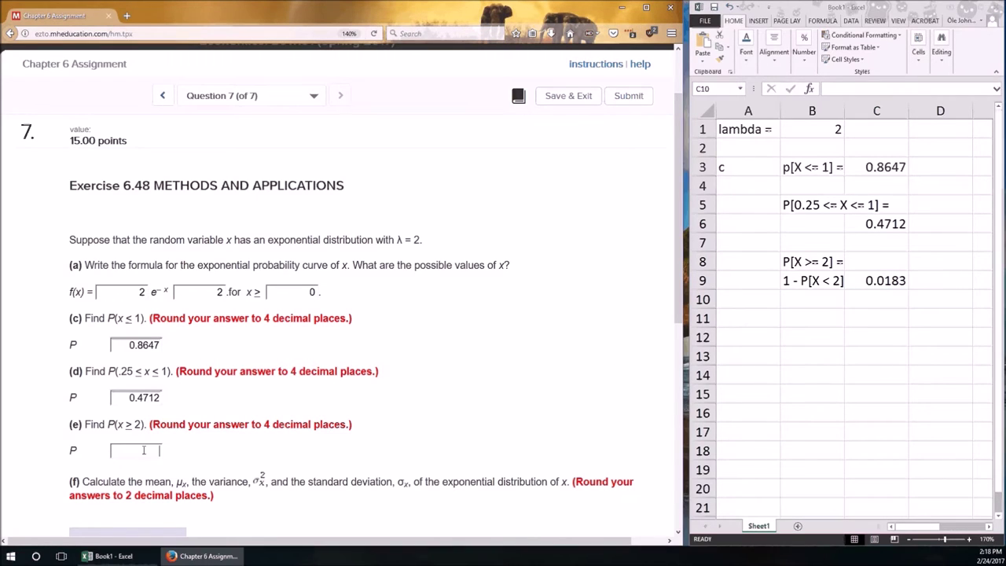
Enter 0.0183 in Connect's part (e) box and return to Excel at A5
text(0.0183)
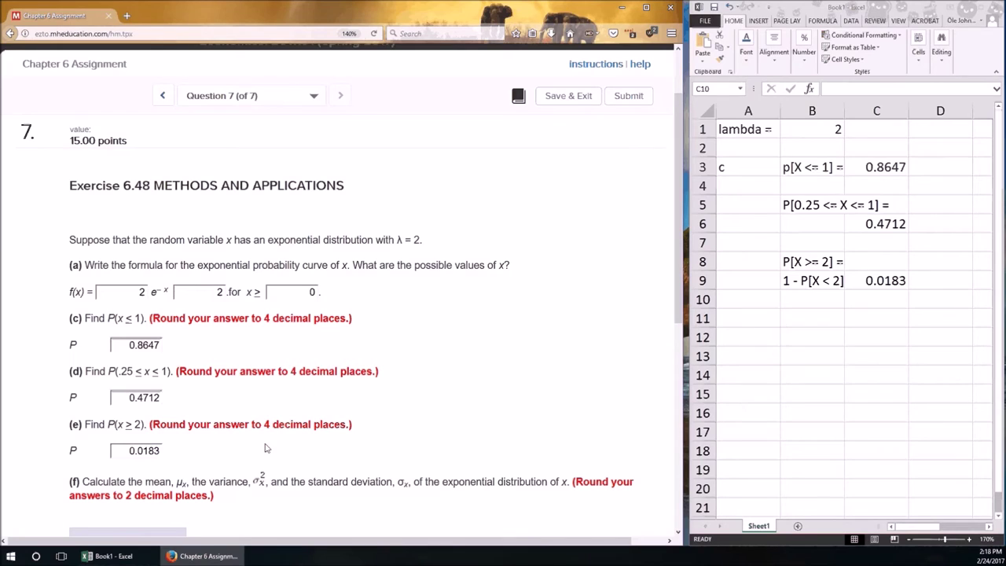
key(alt+Tab)
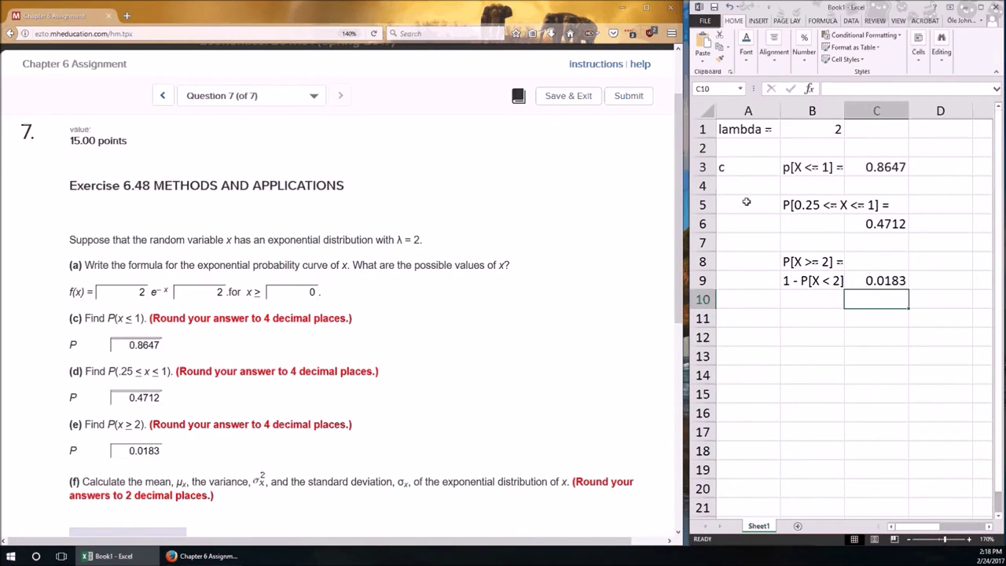
click(742, 205)
Type the part letters d, e and f in column A at rows 5, 8 and 11
text(d)
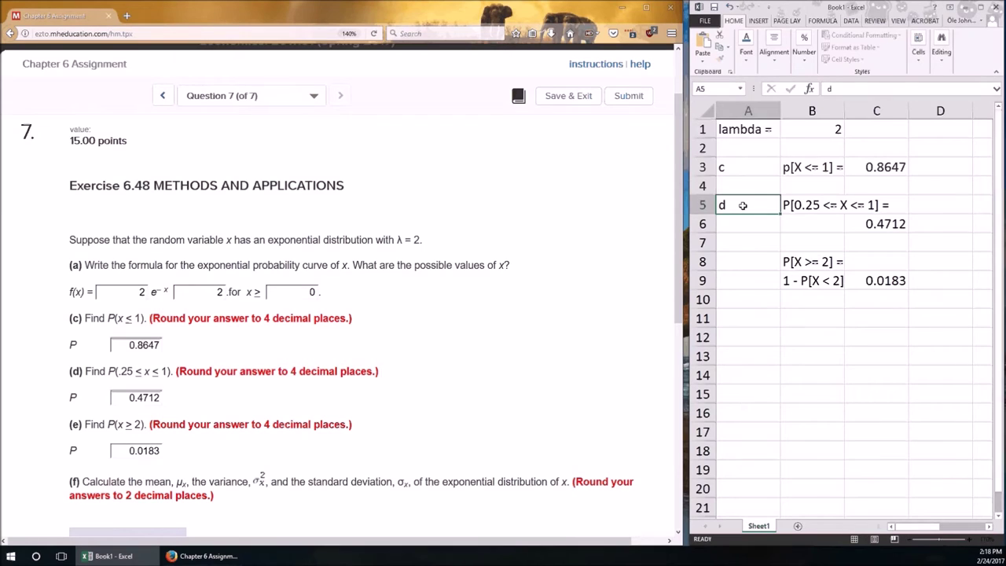
key(Down)
key(Down)
key(Down)
text(e)
key(Down)
key(Down)
key(Down)
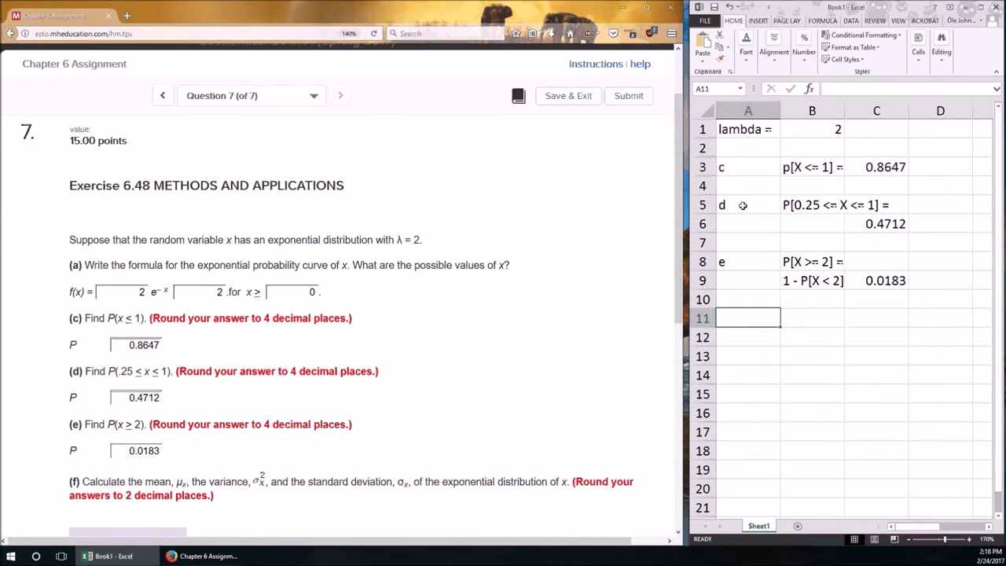
key(Down)
key(Up)
text(f)
key(Tab)
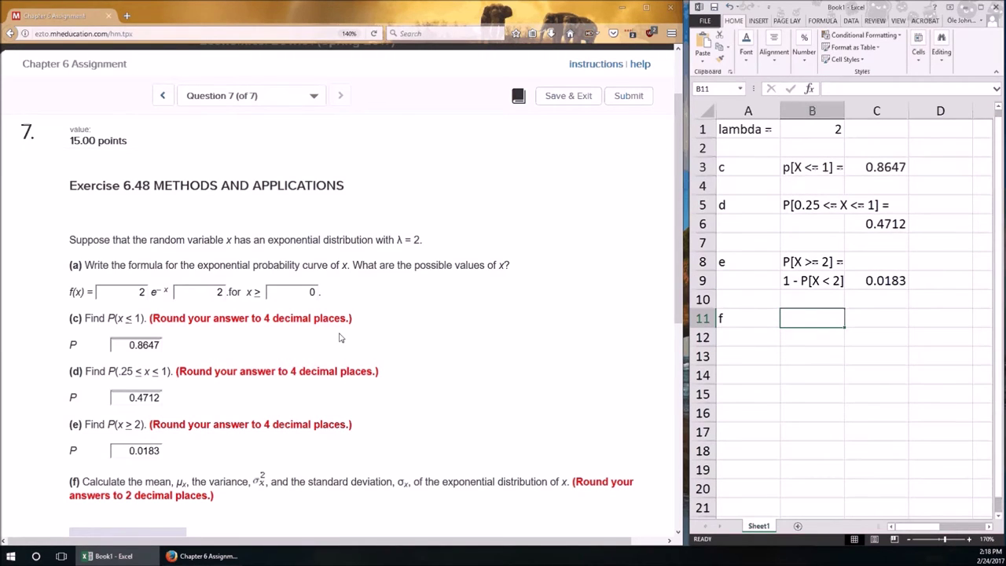
In part (f), enter 0.5 in both the μx and σx boxes
scroll(399, 388, down, 3)
scroll(401, 389, down, 1)
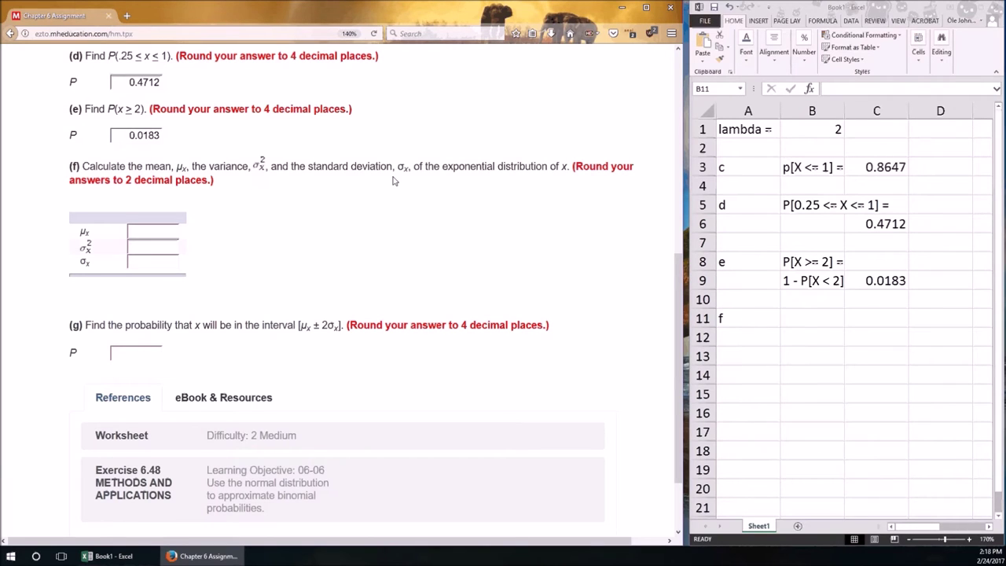
scroll(388, 258, up, 3)
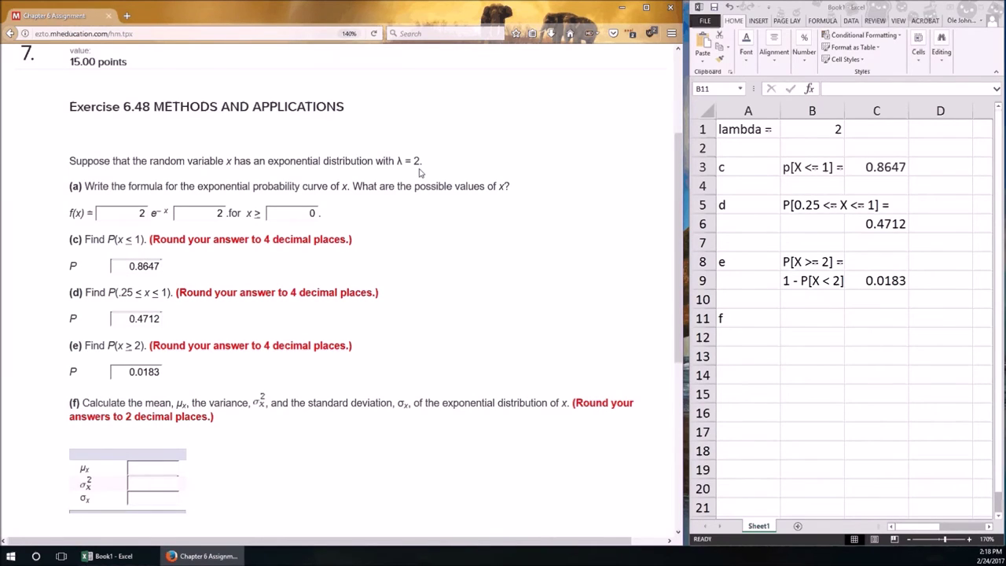
click(145, 462)
text(0.5)
click(154, 499)
text(0.5)
Compute =0.5^2 in B11 and enter 0.25 as the part (f) variance answer
click(809, 356)
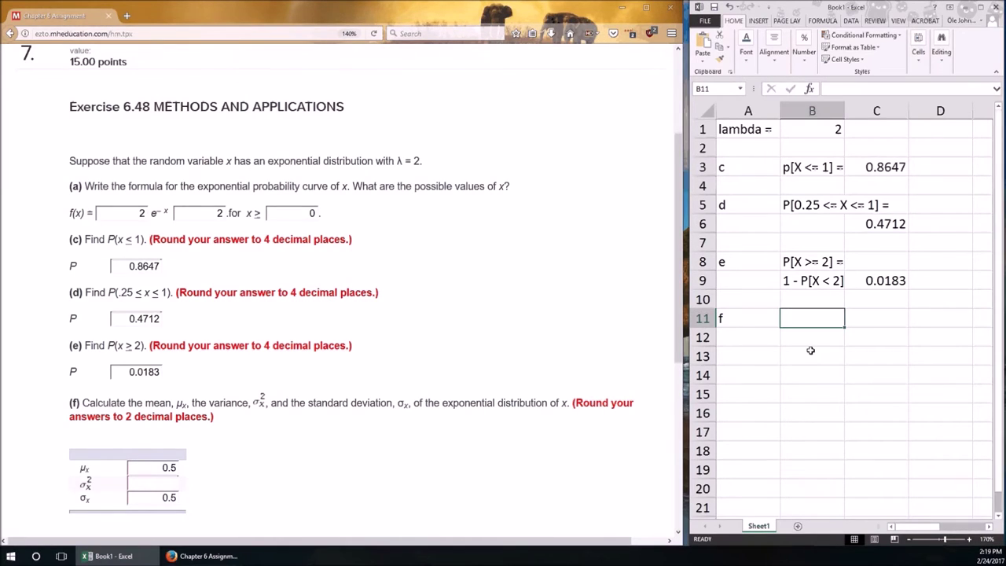
text(=0.5^)
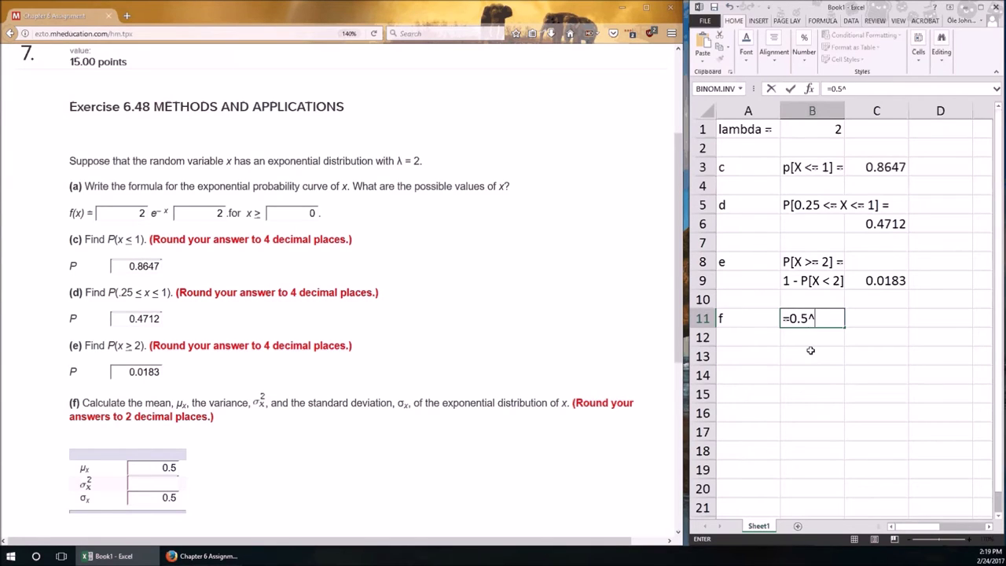
text(2)
key(Return)
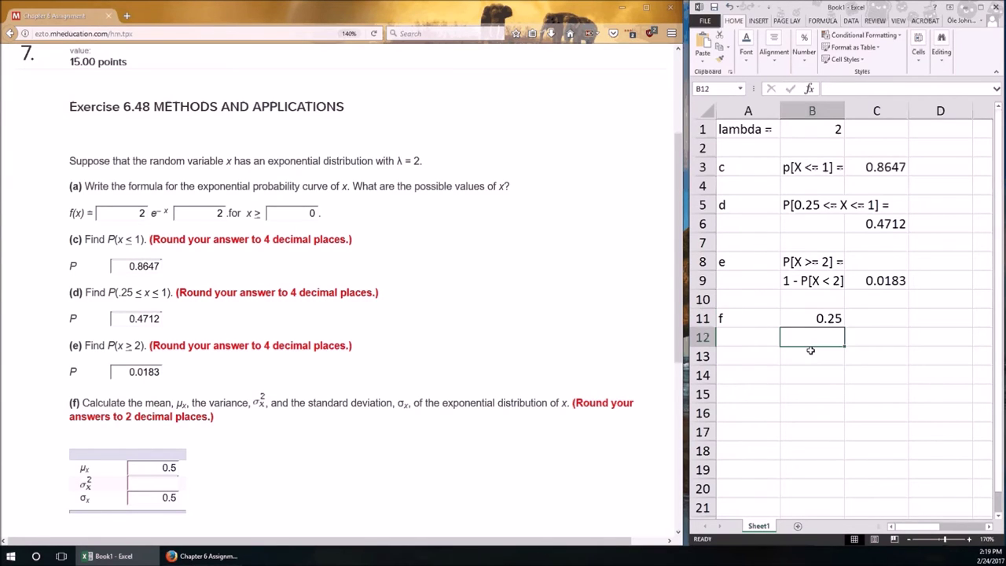
click(170, 482)
text(0.25)
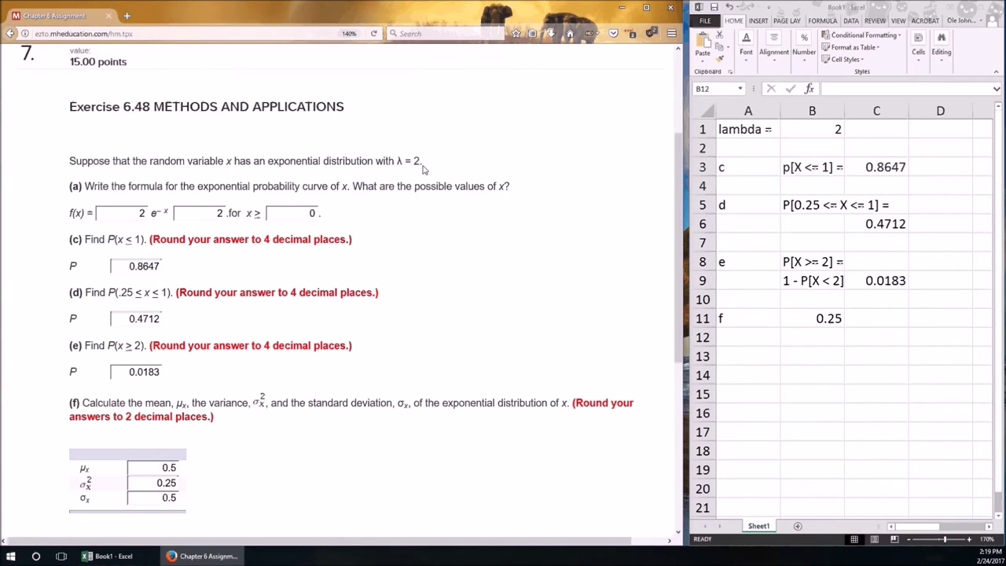
Label part g and enter the UPPER bound =0.5+2*0.5, giving 1.5000
scroll(385, 269, down, 3)
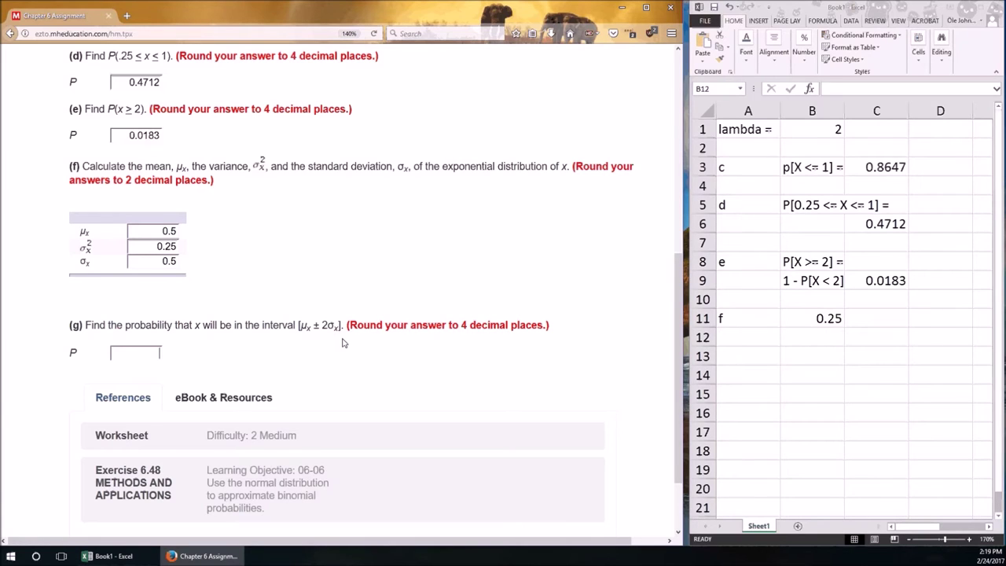
click(789, 342)
click(731, 355)
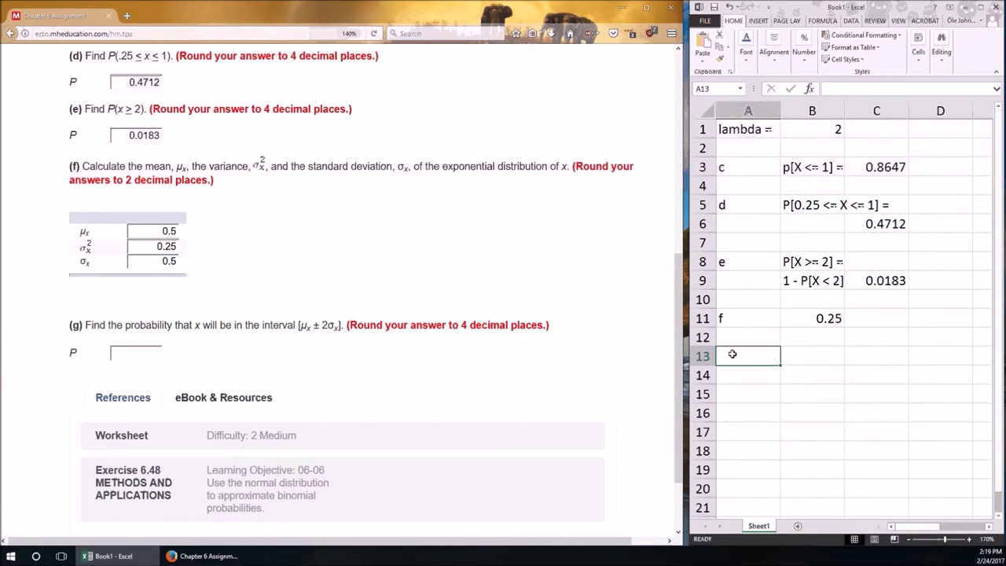
text(g)
key(Tab)
text(U)
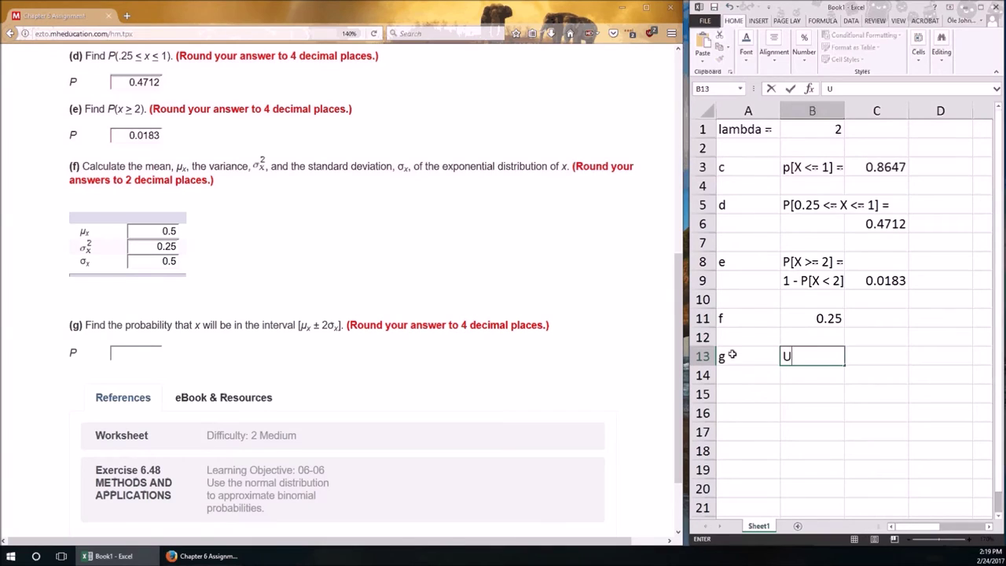
text(PPER)
key(Tab)
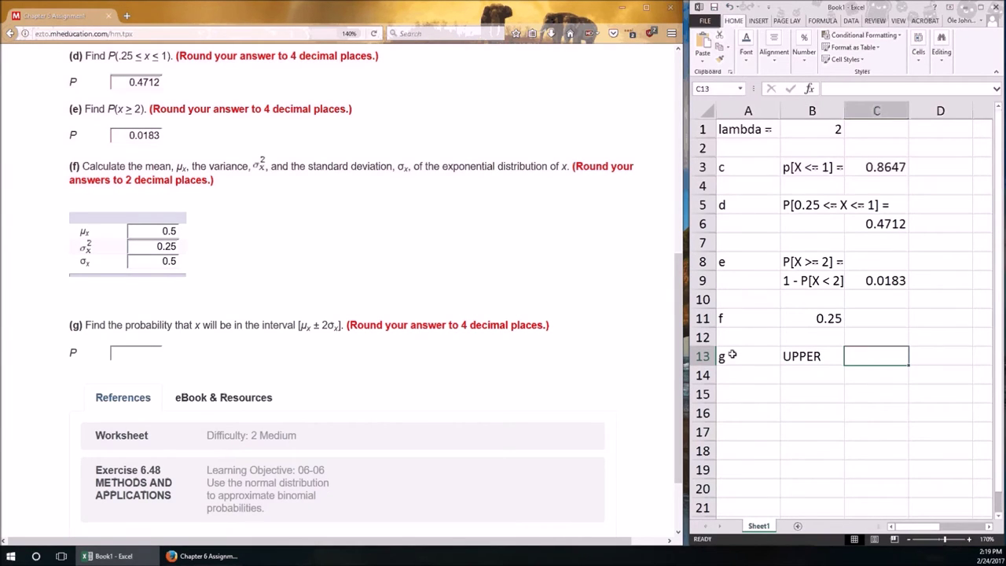
text(=)
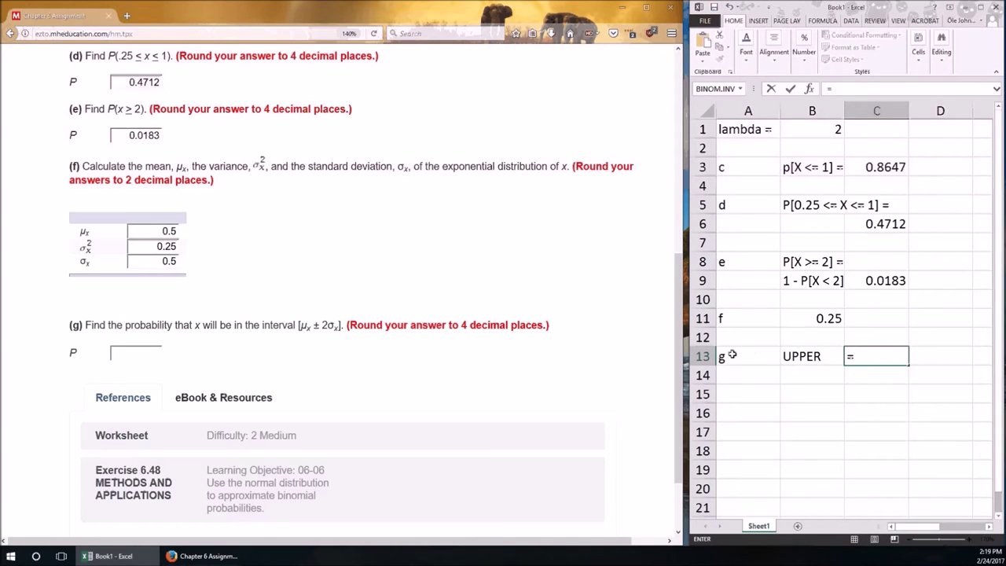
text(0.5+2*0.5)
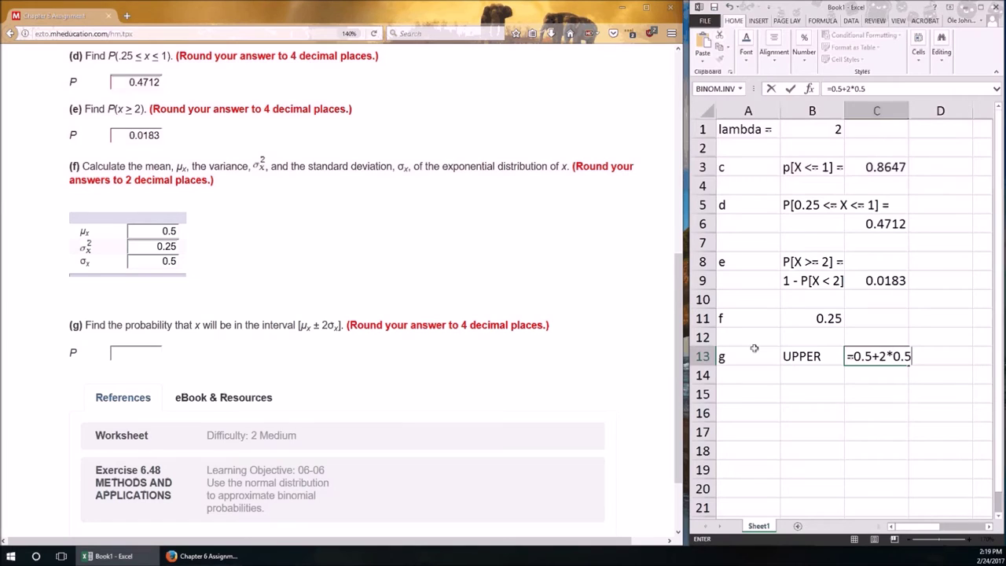
key(Return)
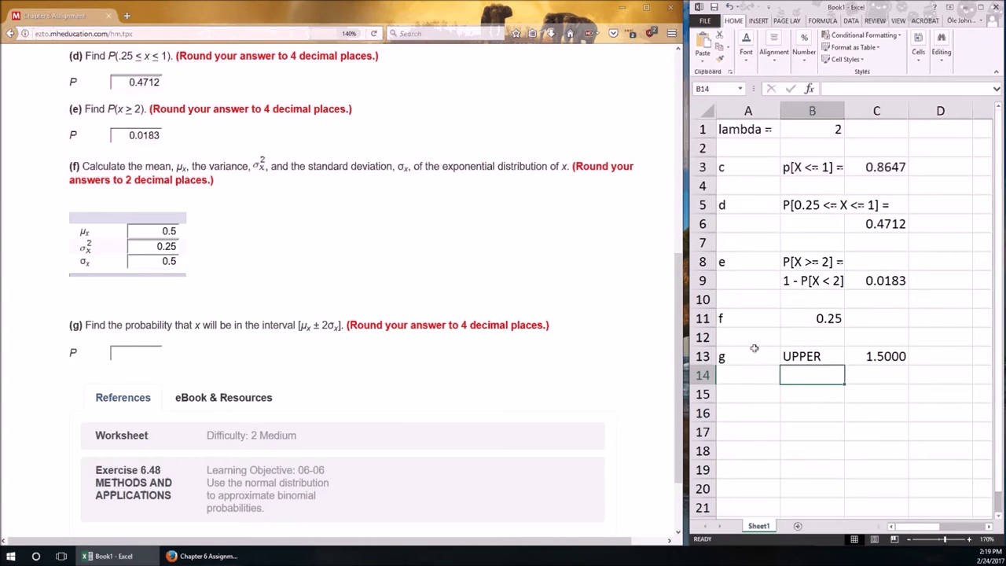
Enter the LOWER bound =0.5-2*0.5, giving -0.5000
text(LOWER)
key(Tab)
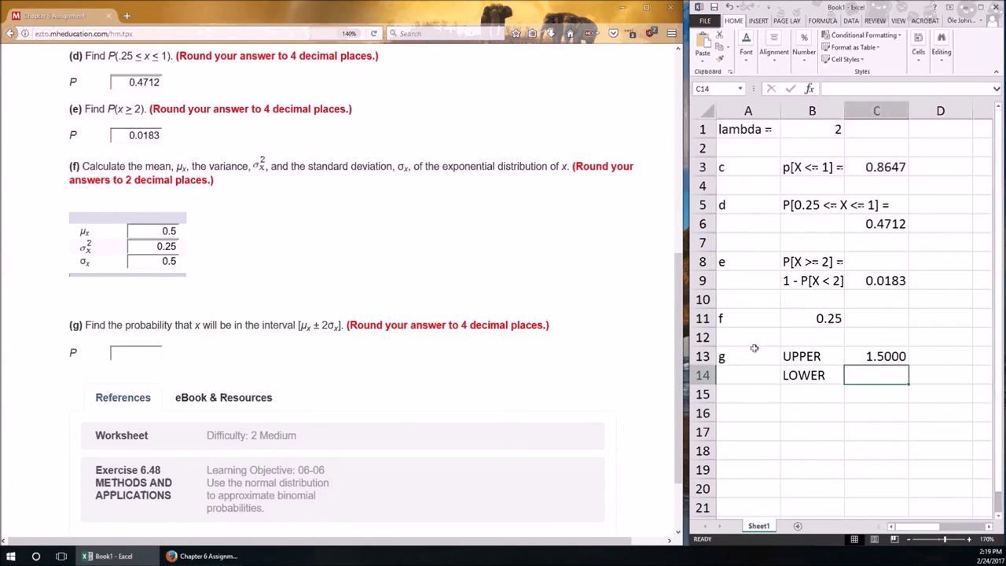
text(=0.5)
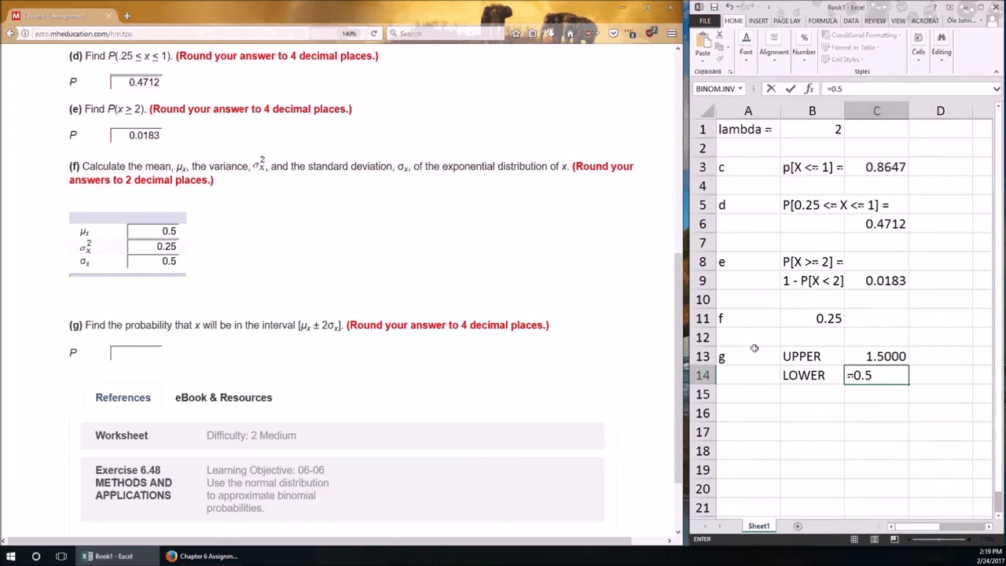
text(-2*0.5)
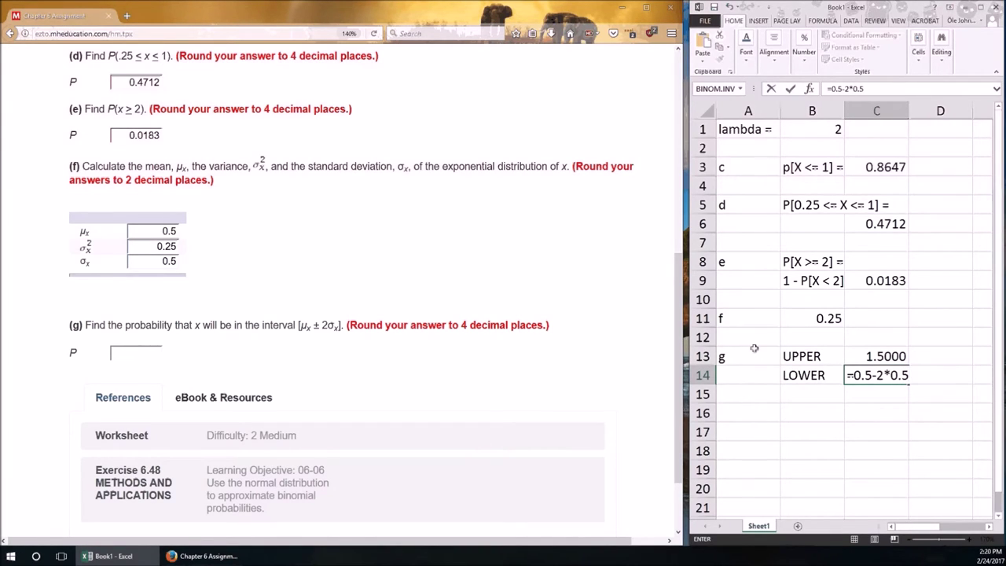
key(Return)
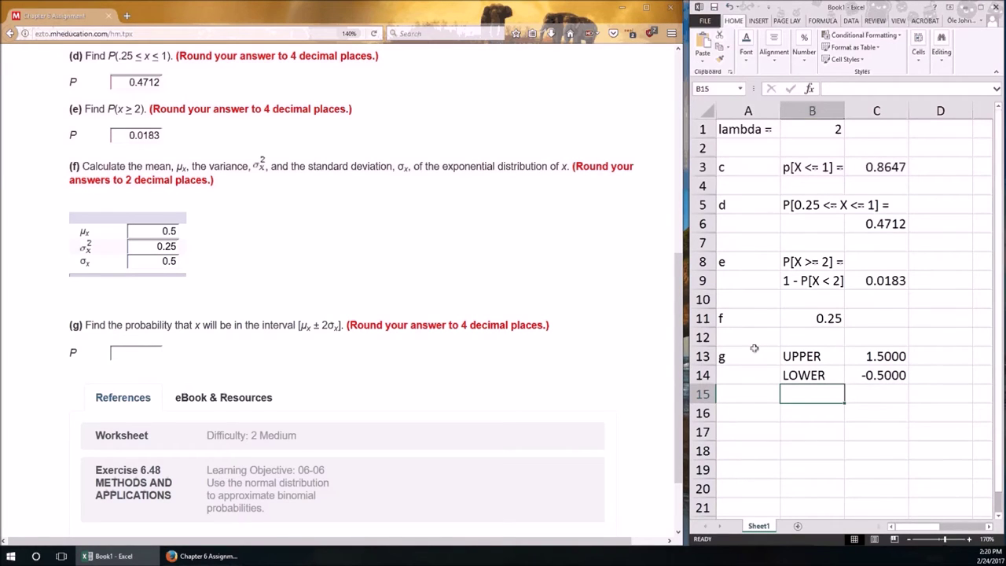
key(Down)
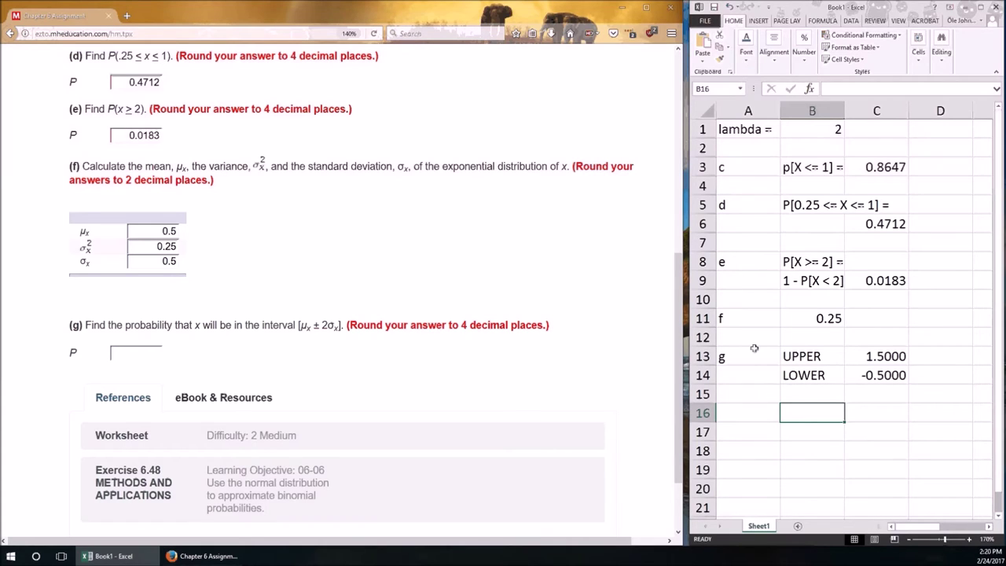
Enter =EXPON.DIST(1.5,2,TRUE)-EXPON.DIST(-0.5,2,TRUE) in B16 and fix its typos. It returns #NUM!
text(=EXPON.)
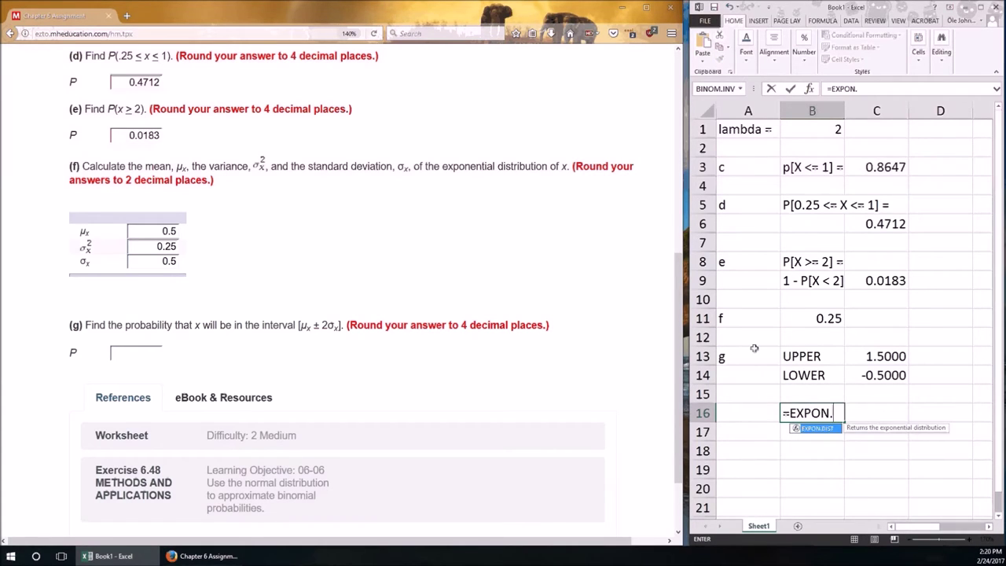
text(DIST()
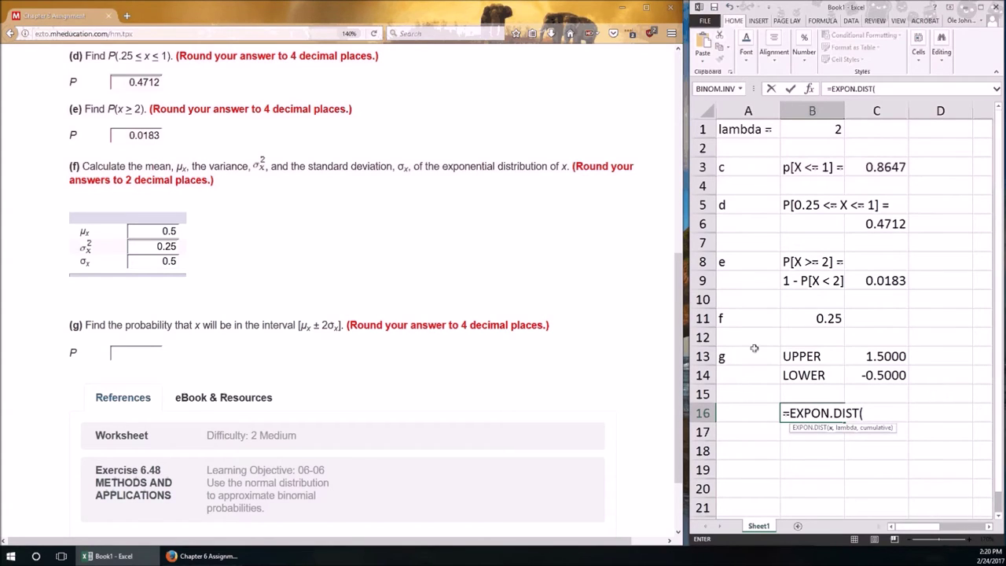
text(1.)
text(2,TURE))
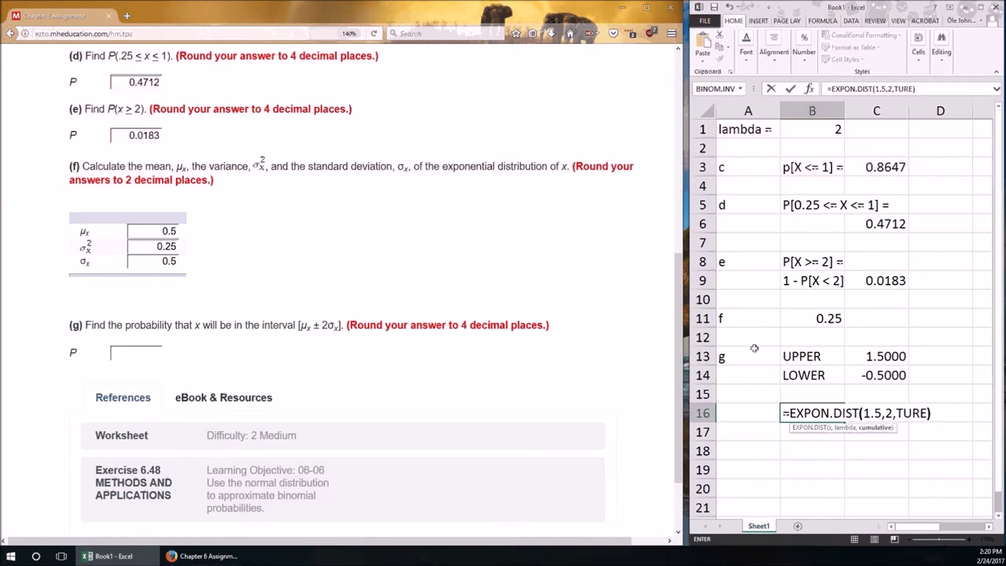
key(BackSpace)
key(BackSpace)
key(BackSpace)
key(BackSpace)
text(R)
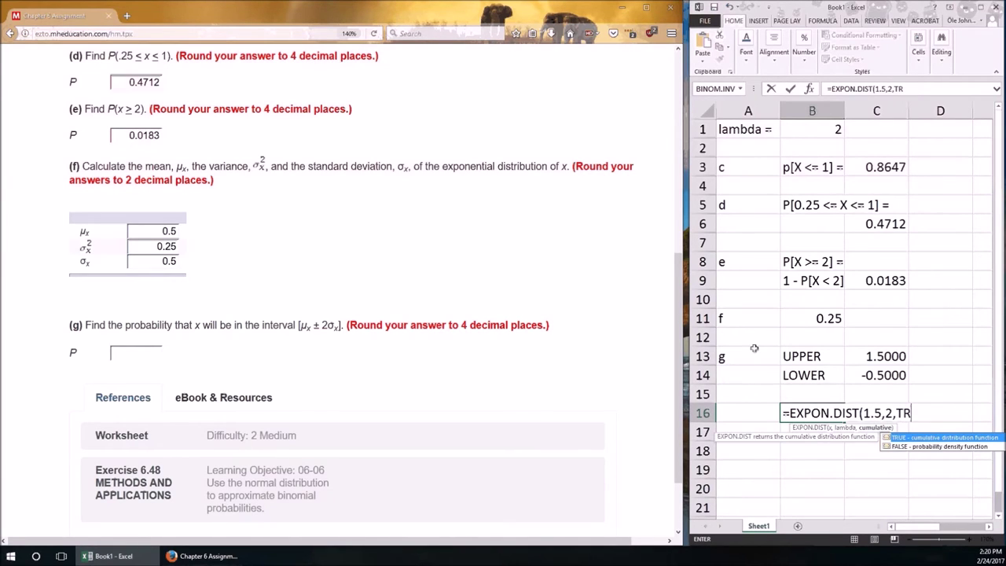
text(UE)-E)
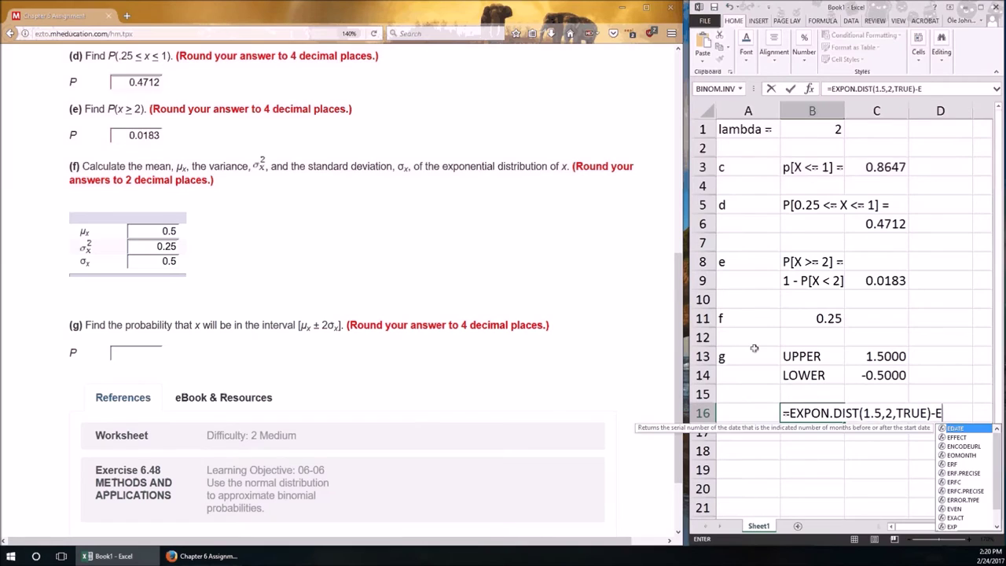
text(XON.DIS)
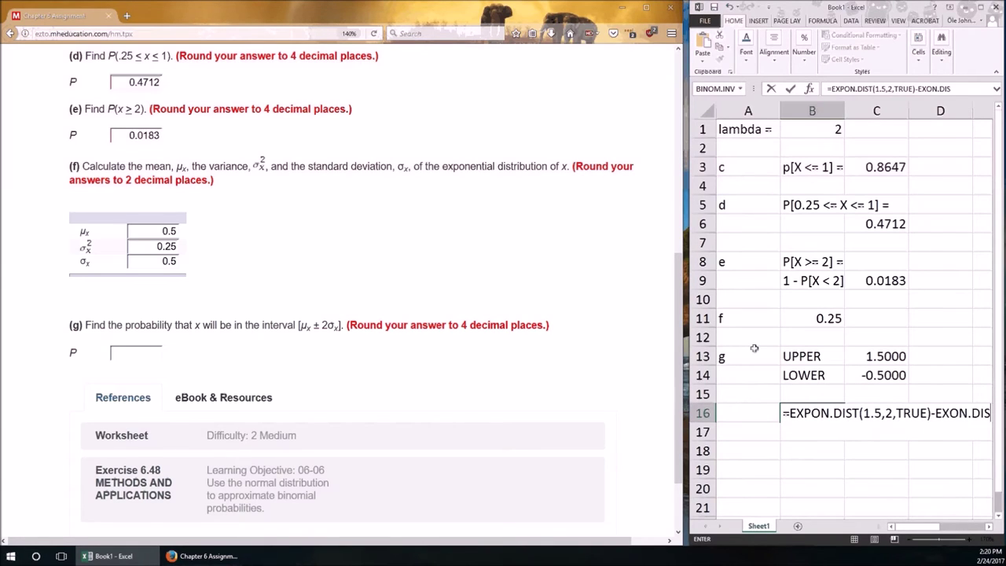
key(BackSpace)
key(BackSpace)
key(BackSpace)
key(BackSpace)
key(BackSpace)
key(BackSpace)
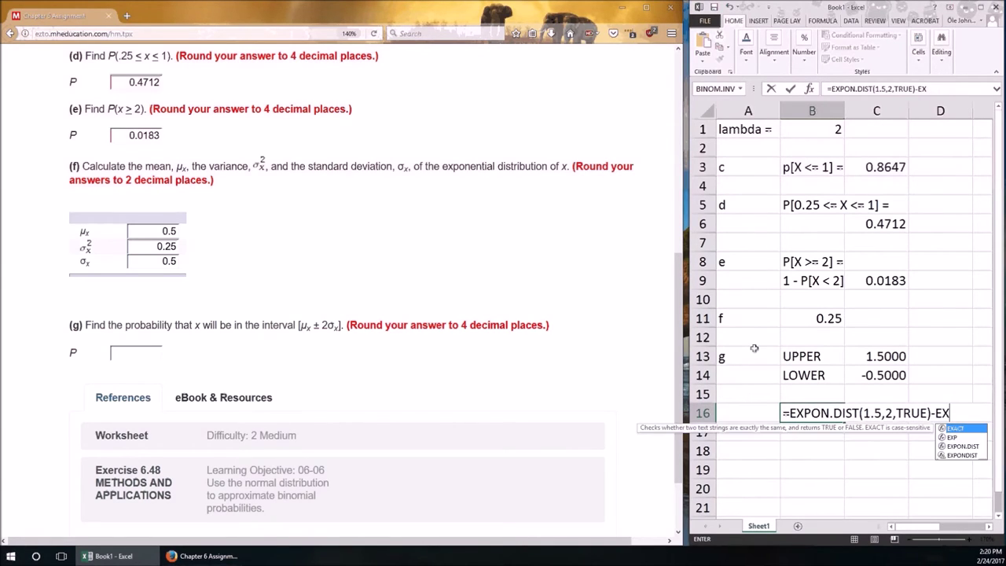
text(PON.DIST()
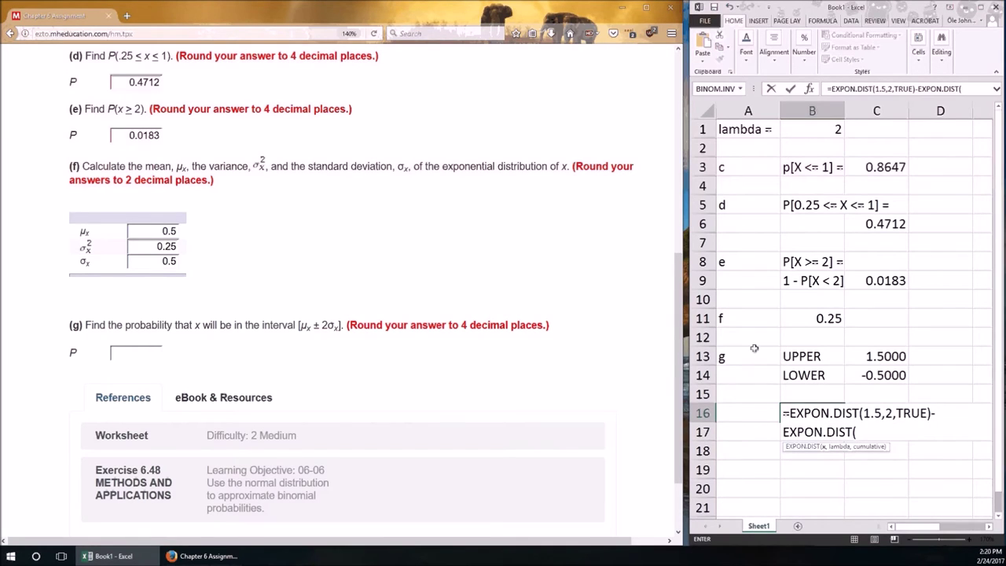
text(-0.5,2,TRUE))
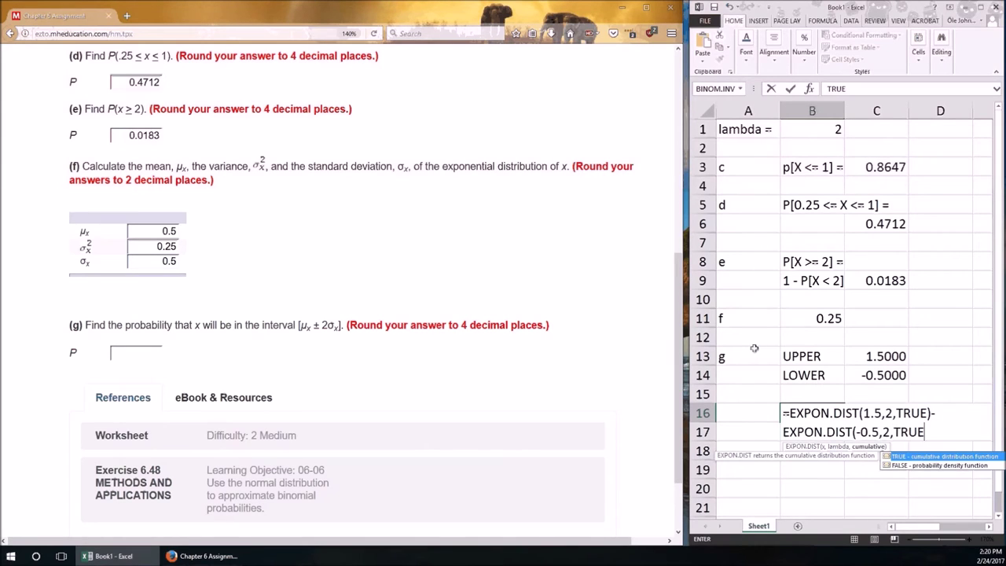
key(Return)
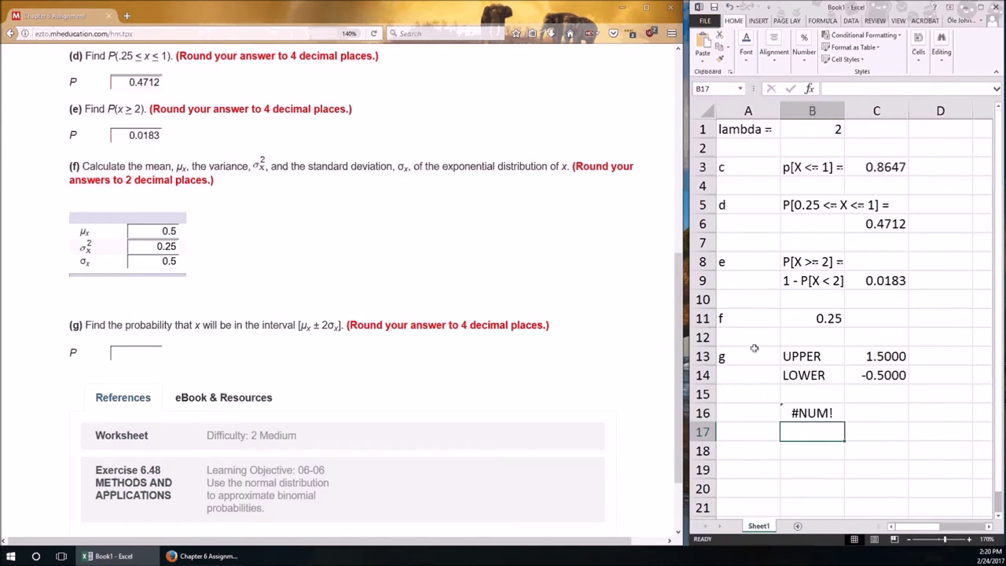
key(Up)
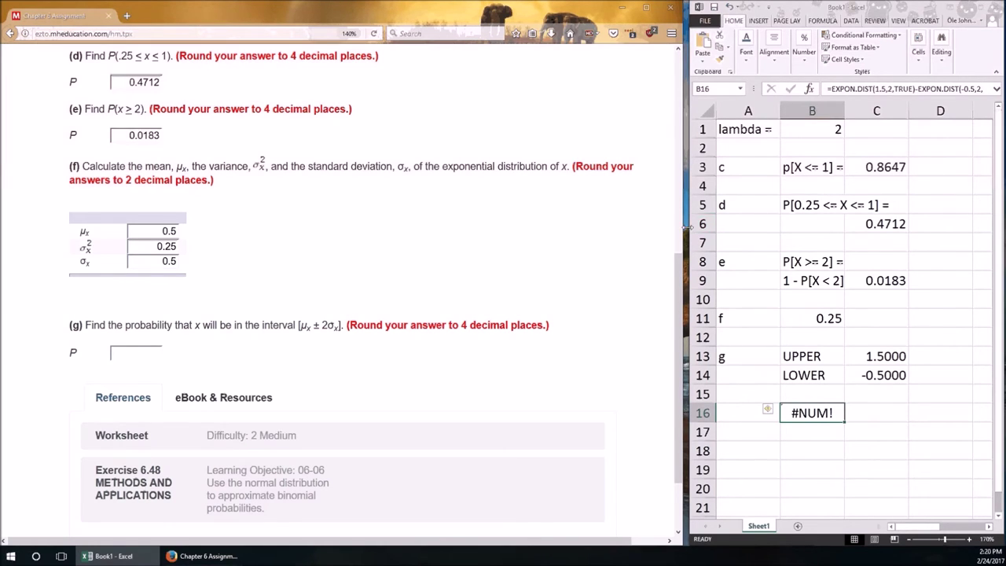
Widen the workbook window, review the assignment, and check the LOWER formula in C14
drag(686, 227, 446, 227)
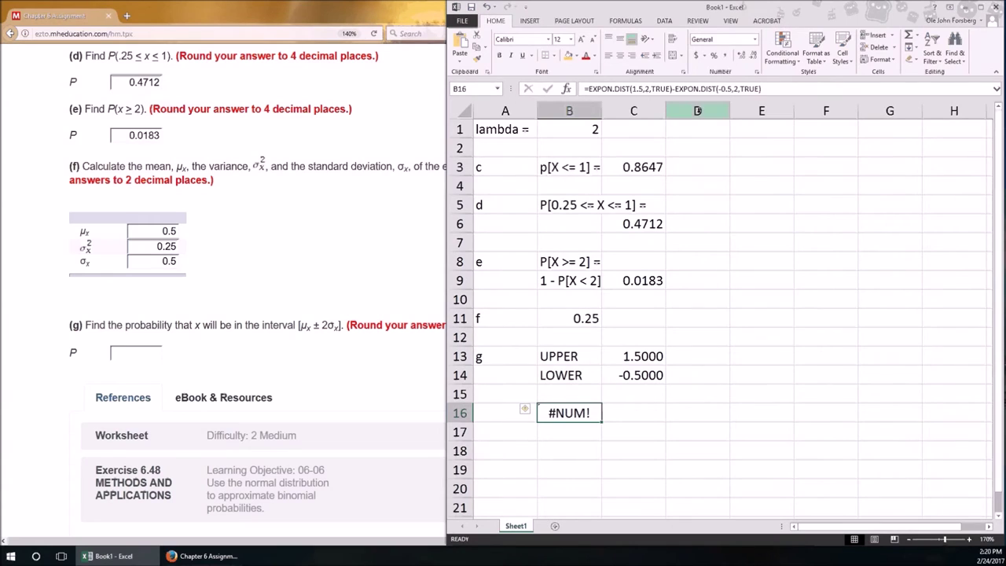
click(285, 245)
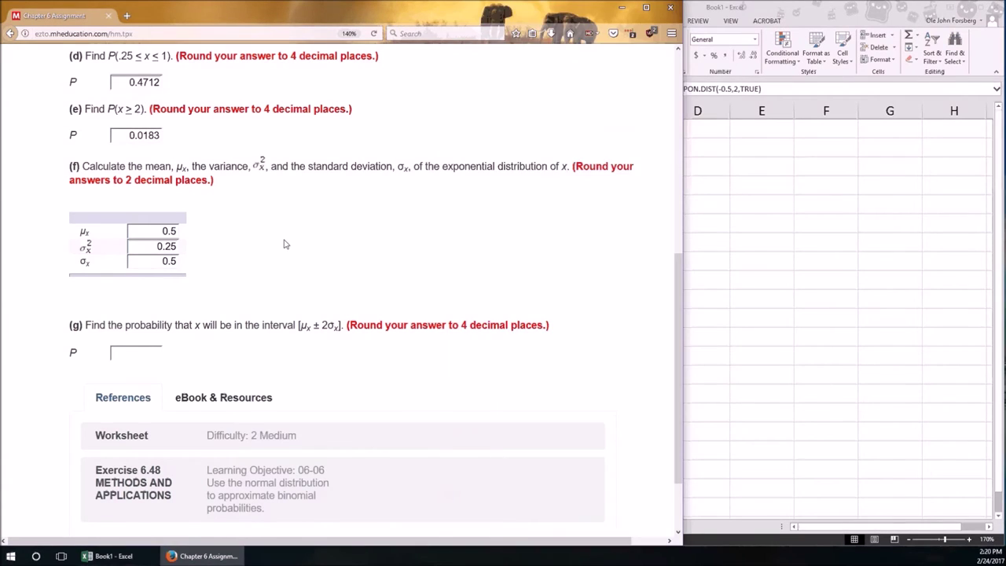
scroll(285, 245, up, 5)
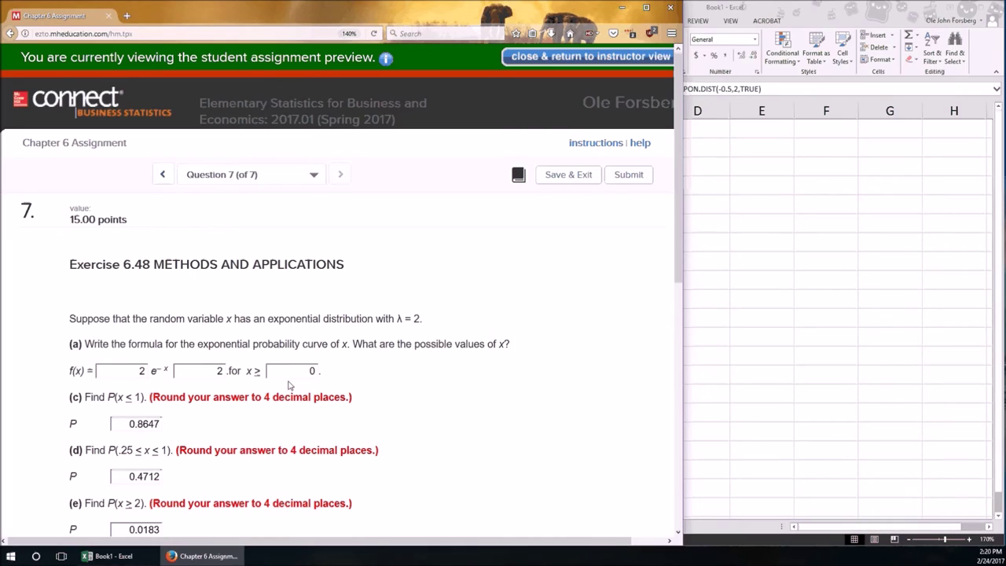
scroll(288, 385, down, 6)
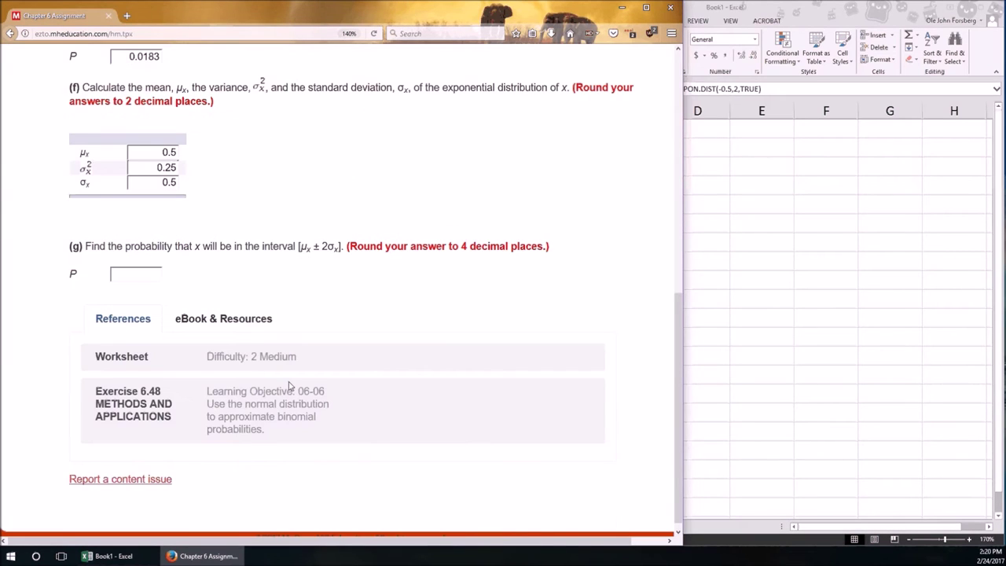
key(alt+Tab)
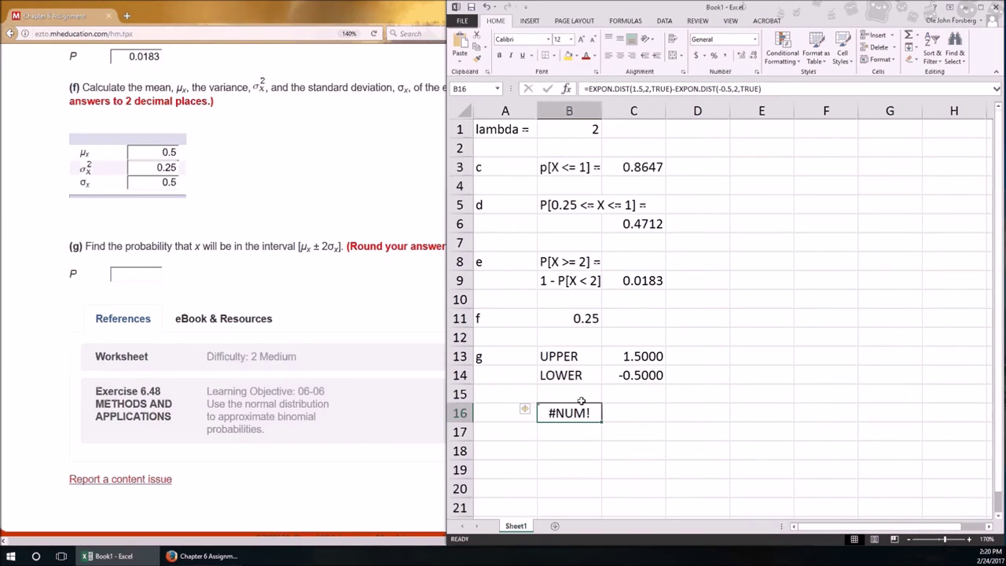
click(640, 375)
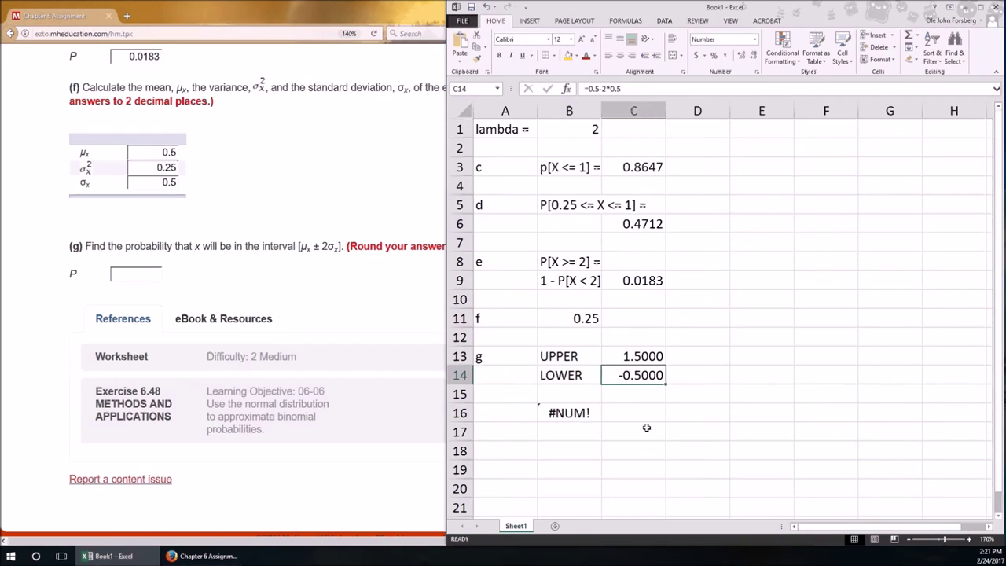
Change B16's lower limit from -0.5 to 0 so it returns 0.950213
click(568, 415)
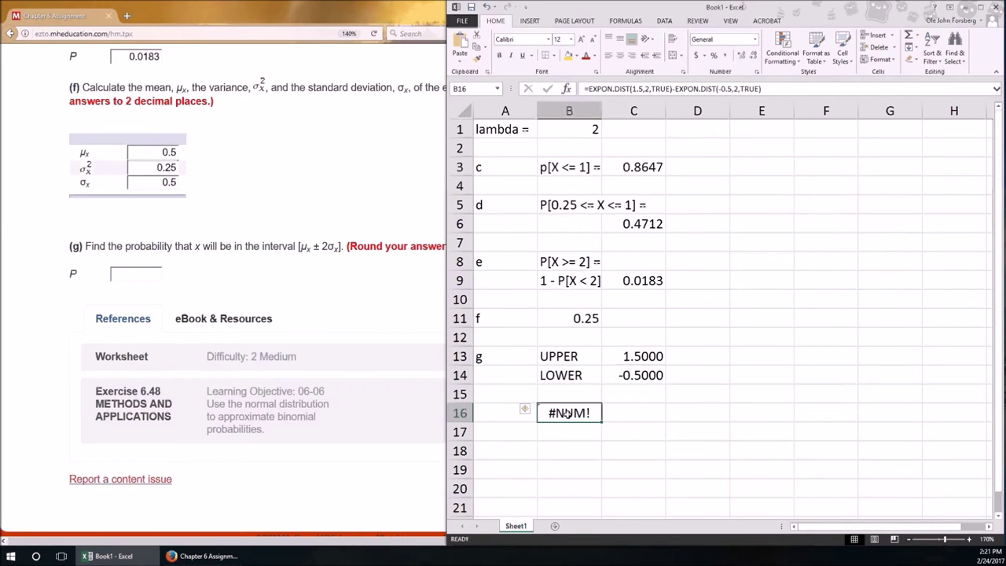
key(F2)
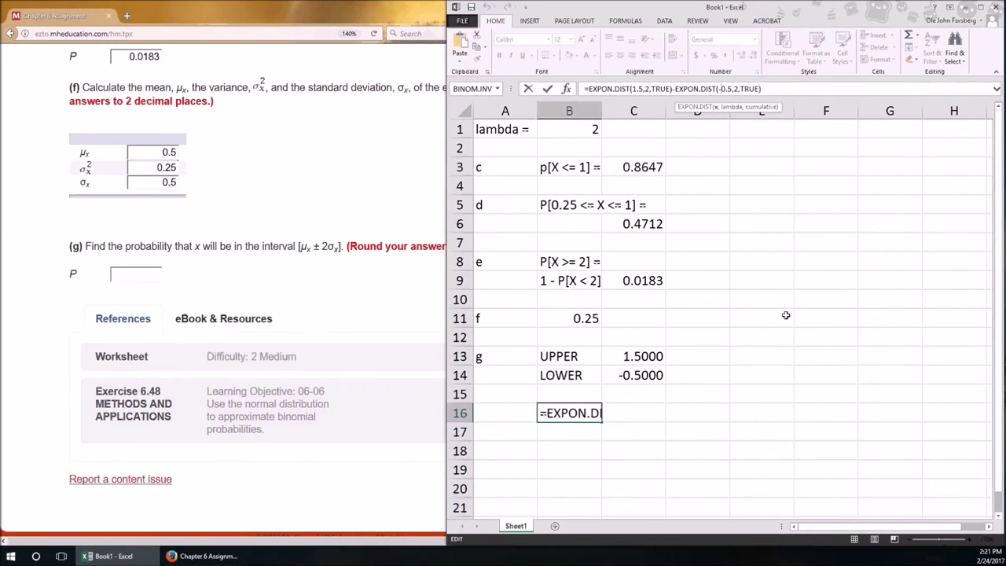
key(Delete)
key(Right)
key(Delete)
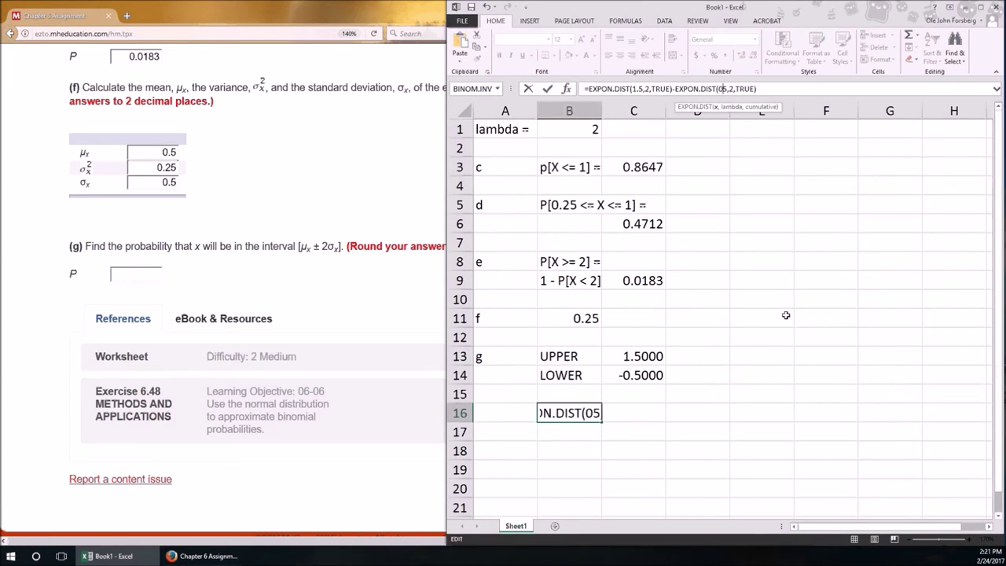
key(Delete)
key(Return)
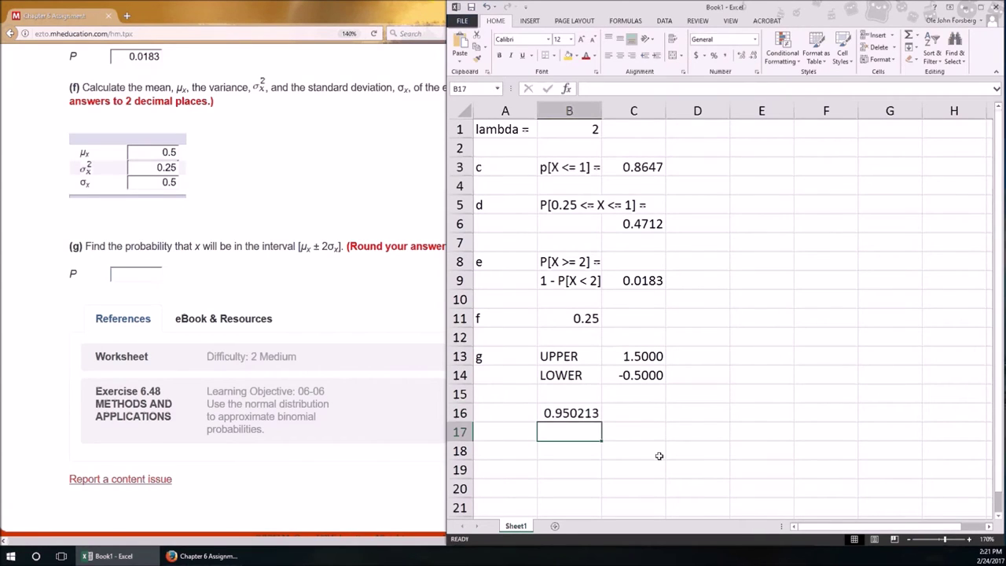
click(134, 271)
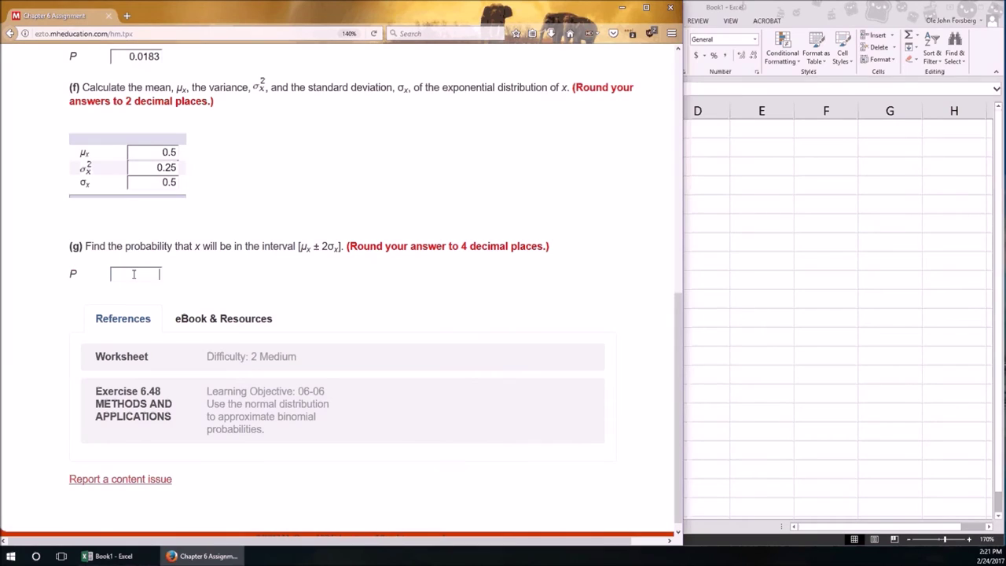
Enter 0.9502 as the part (g) probability and switch back to the workbook
text(0.9502)
key(alt+Tab)
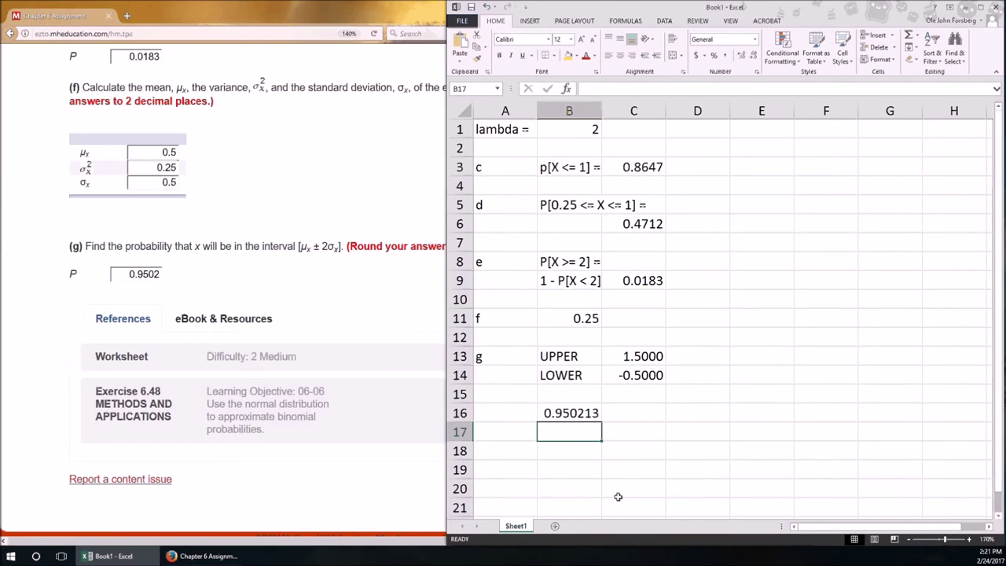
Add a new blank Sheet2 and zoom in for readability
click(554, 525)
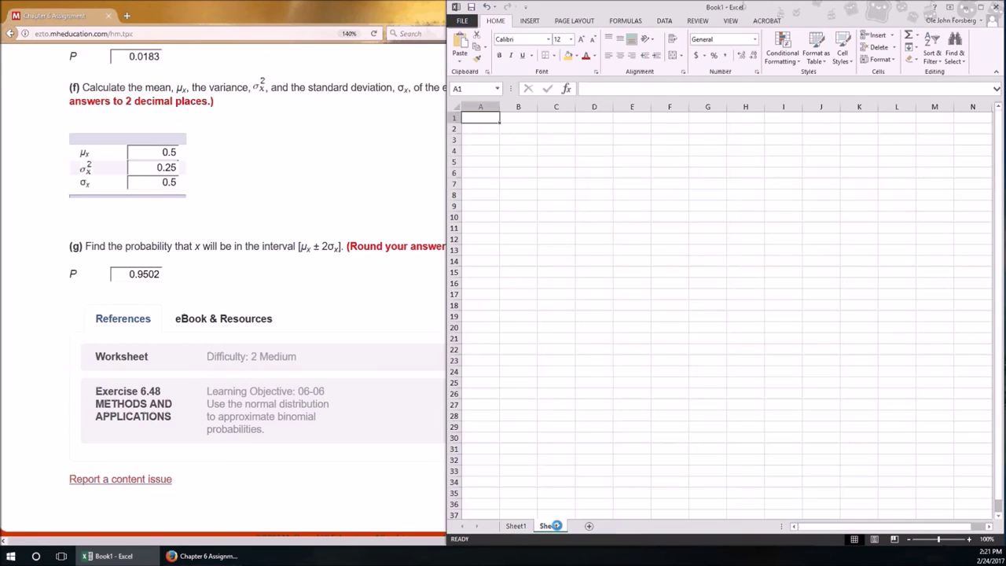
click(970, 539)
click(969, 539)
click(970, 539)
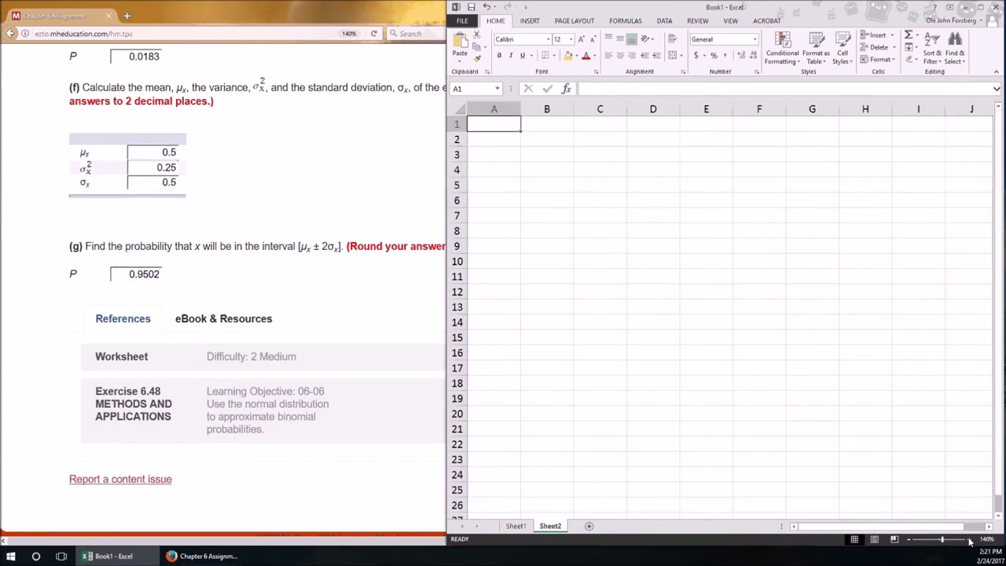
click(970, 539)
click(969, 539)
click(970, 539)
click(969, 539)
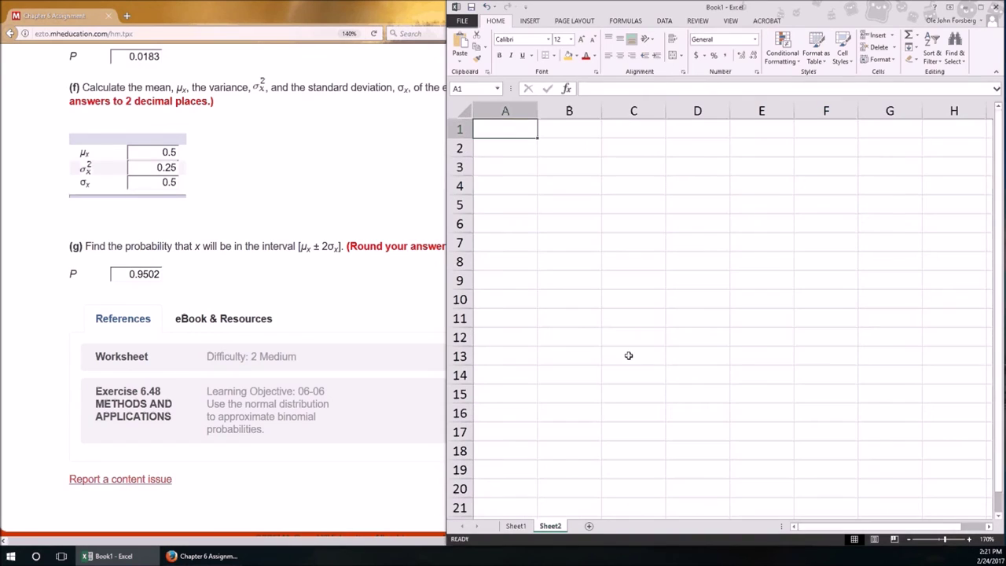
Enter header x, start value 0 in A2, and =A2+0.01 in A3
text(x)
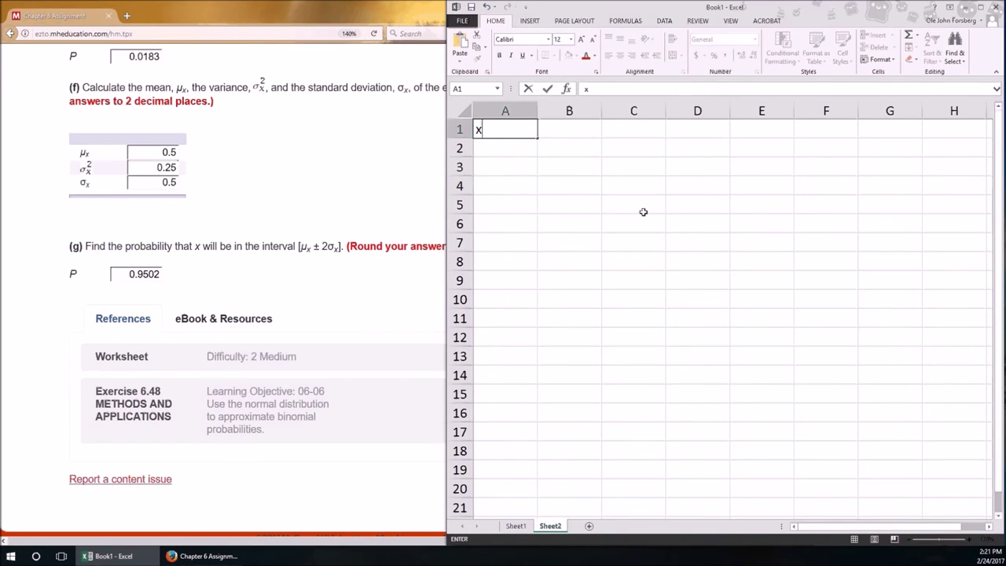
key(Return)
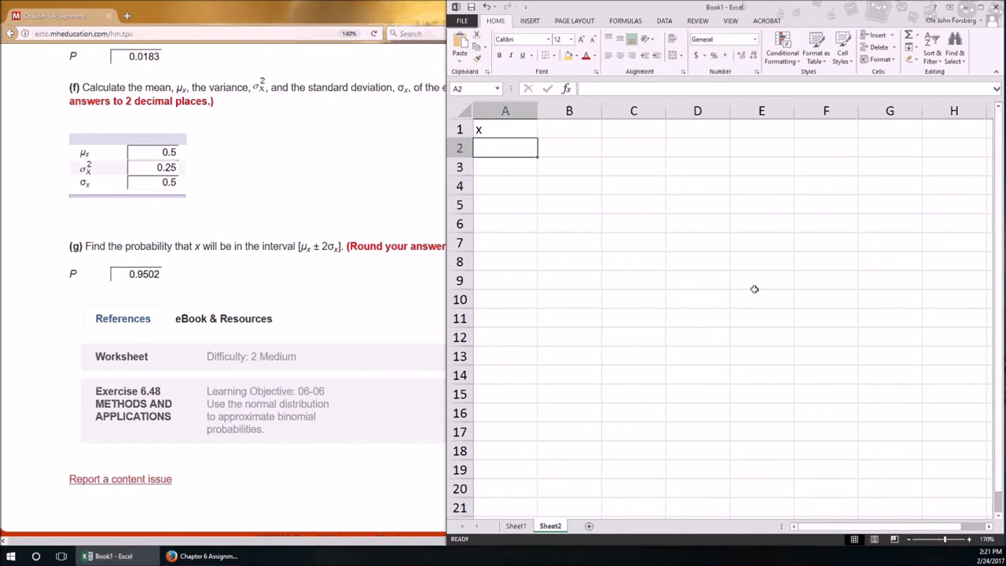
text(0)
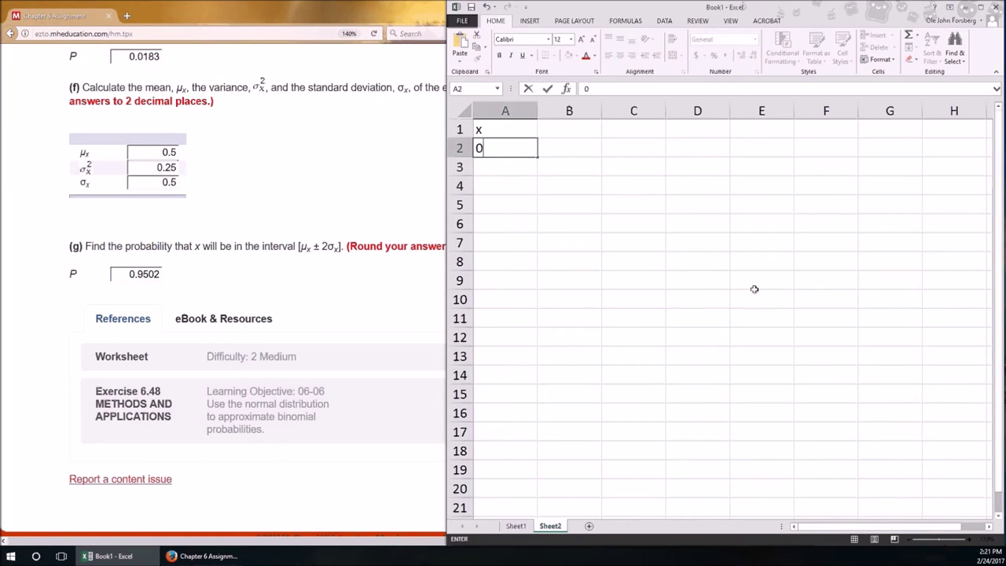
key(Return)
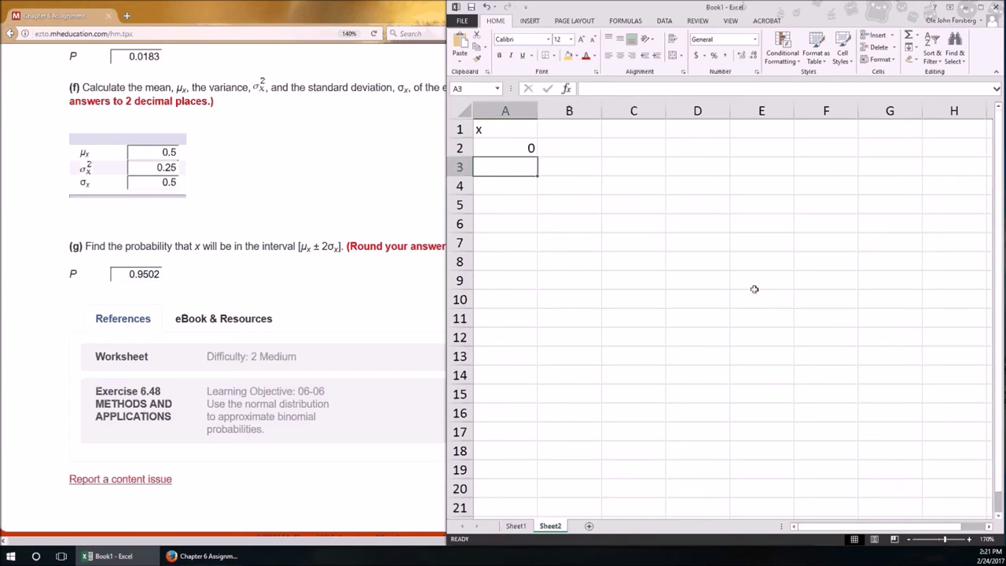
text(=)
key(Up)
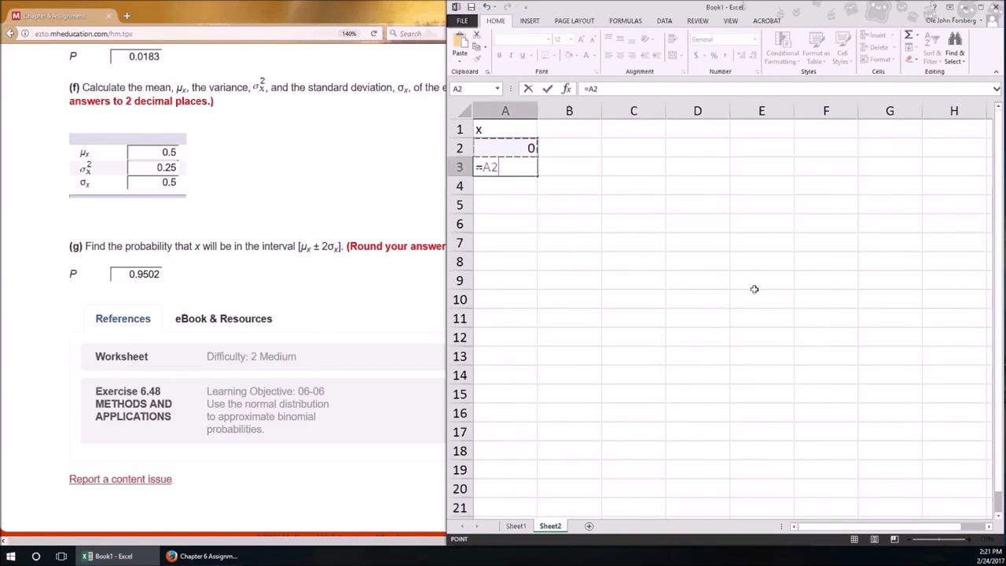
text(+0)
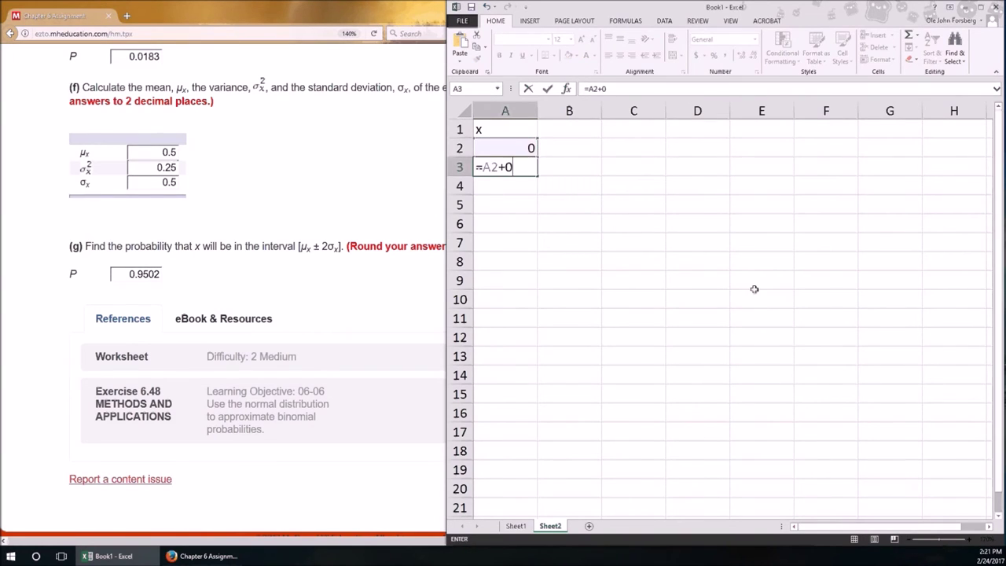
text(.01)
key(Return)
Copy the step formula down through row 265 so x runs to 2.63
key(Up)
key(ctrl+c)
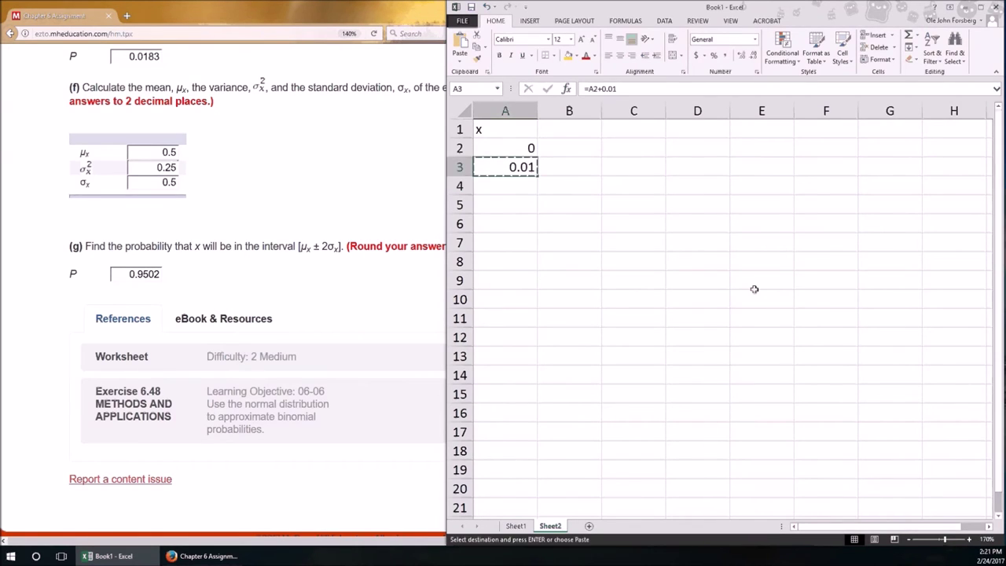
scroll(549, 464, down, 20)
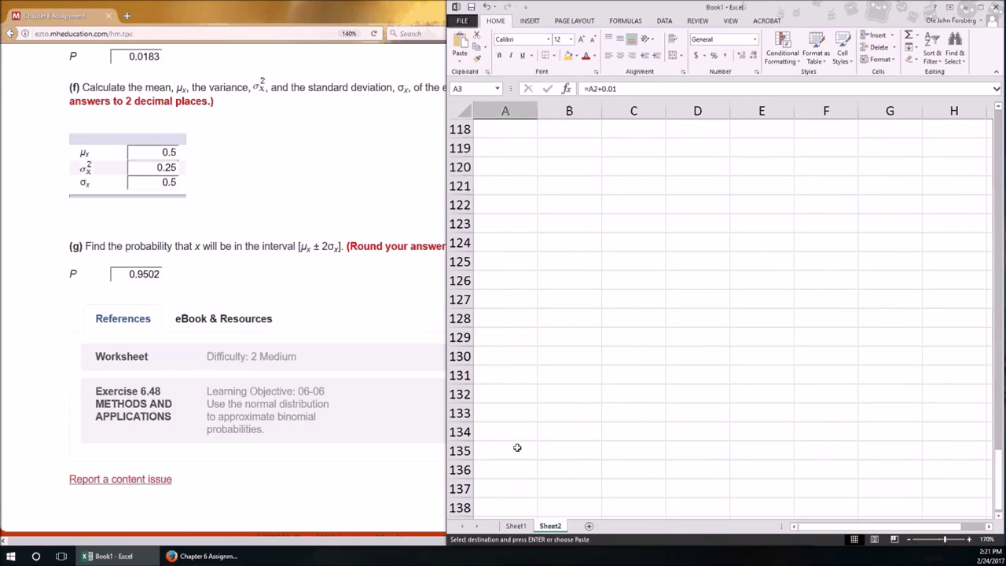
scroll(520, 446, down, 16)
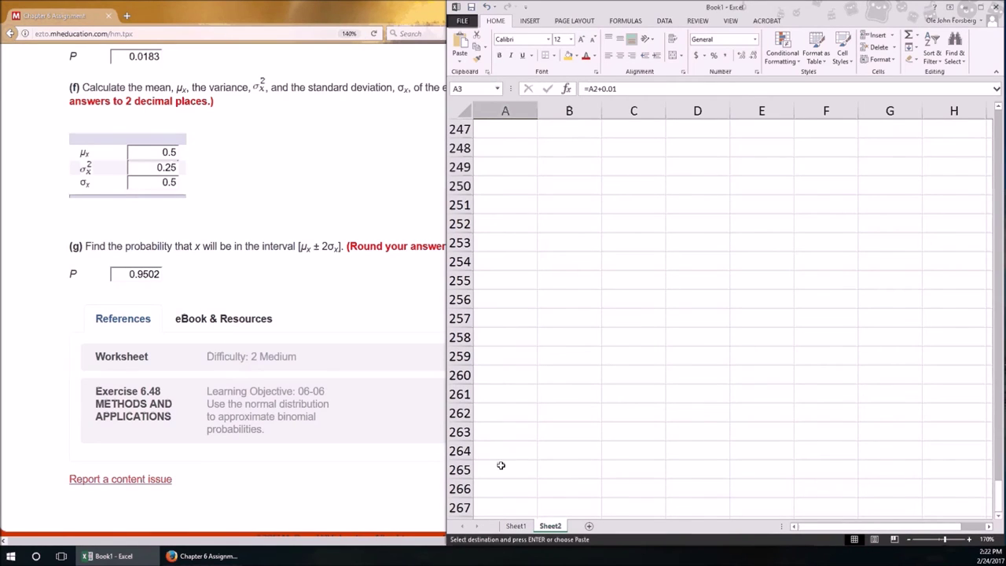
shift+click(500, 465)
key(Return)
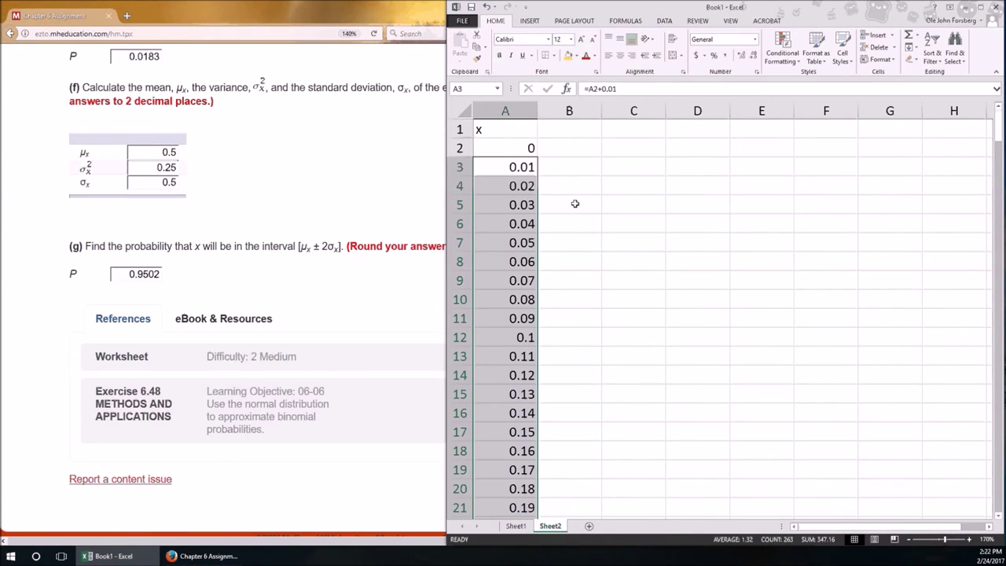
click(574, 151)
Head column B with y and enter =EXPON.DIST(A2,2,FALSE) in B2
key(Up)
text(y)
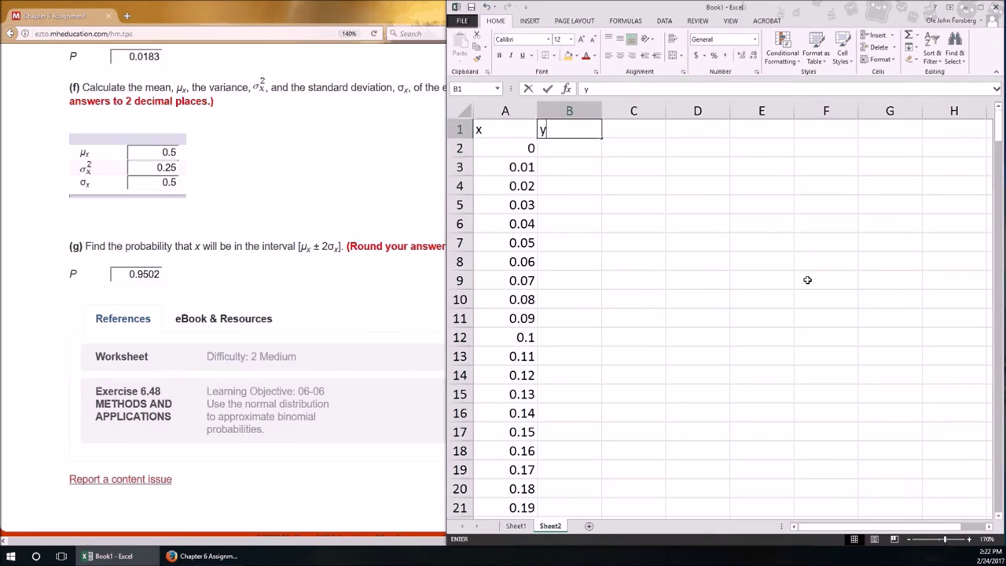
key(Return)
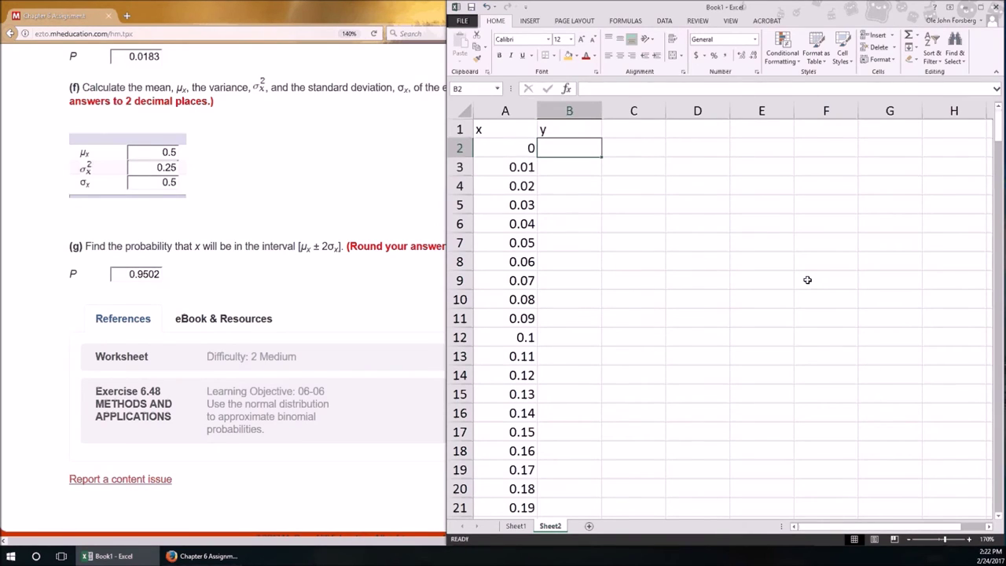
text(=)
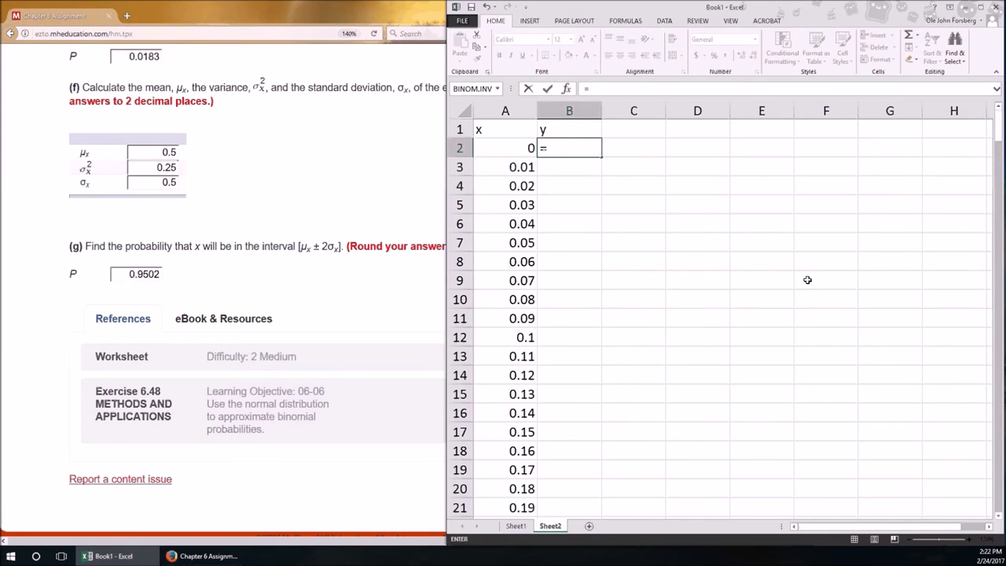
text(EXPON.DIST()
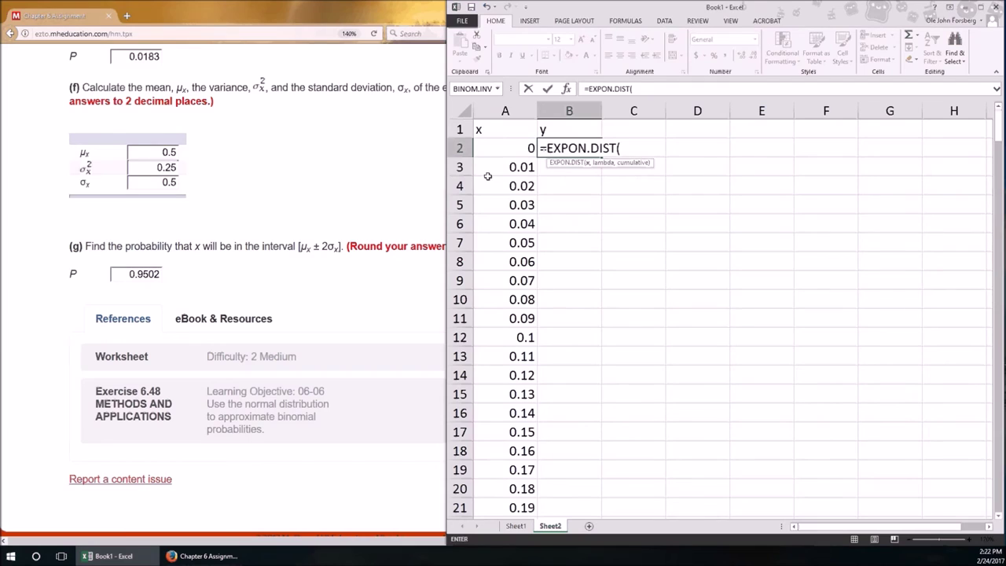
click(496, 146)
text(,)
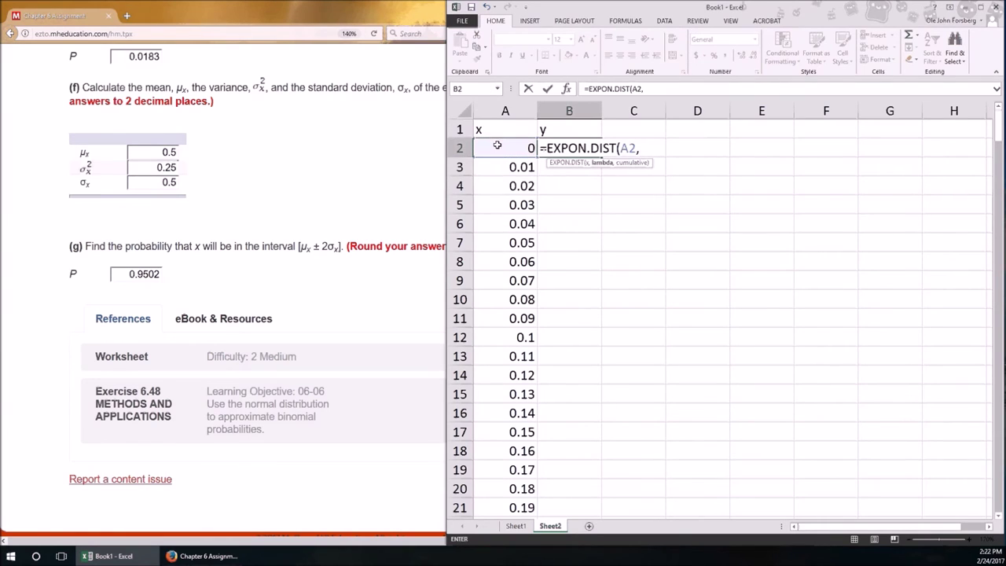
text(2,FALSE))
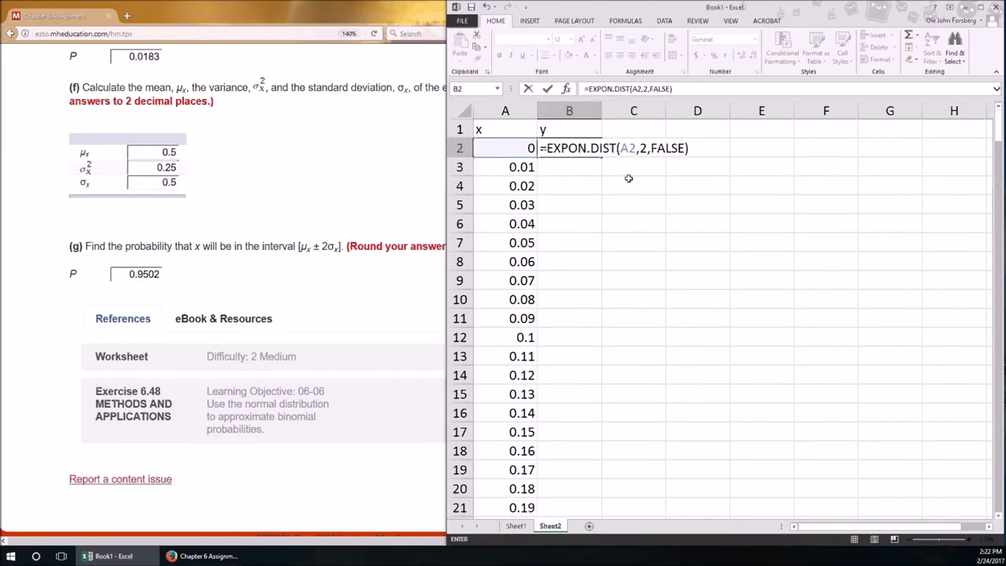
key(Return)
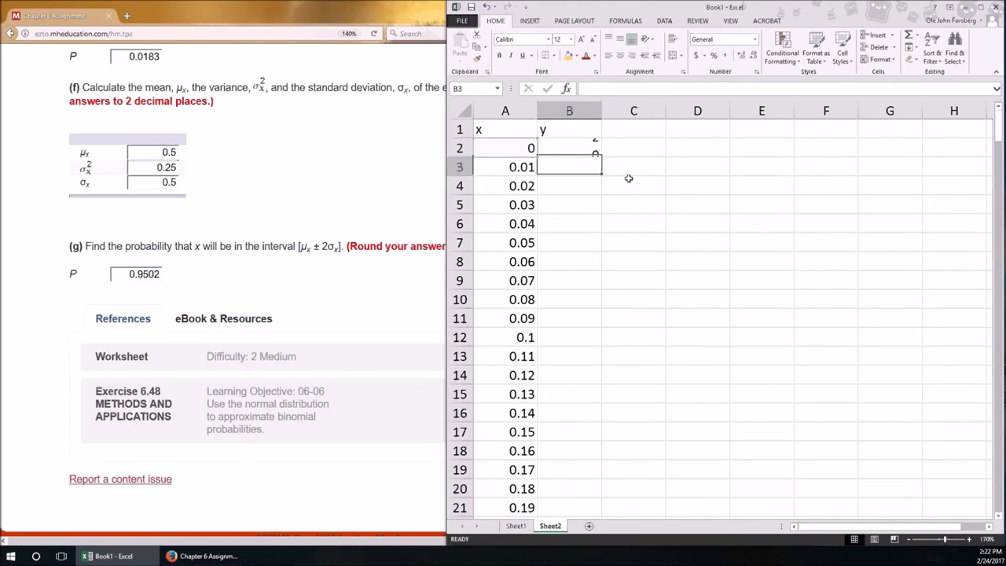
key(Up)
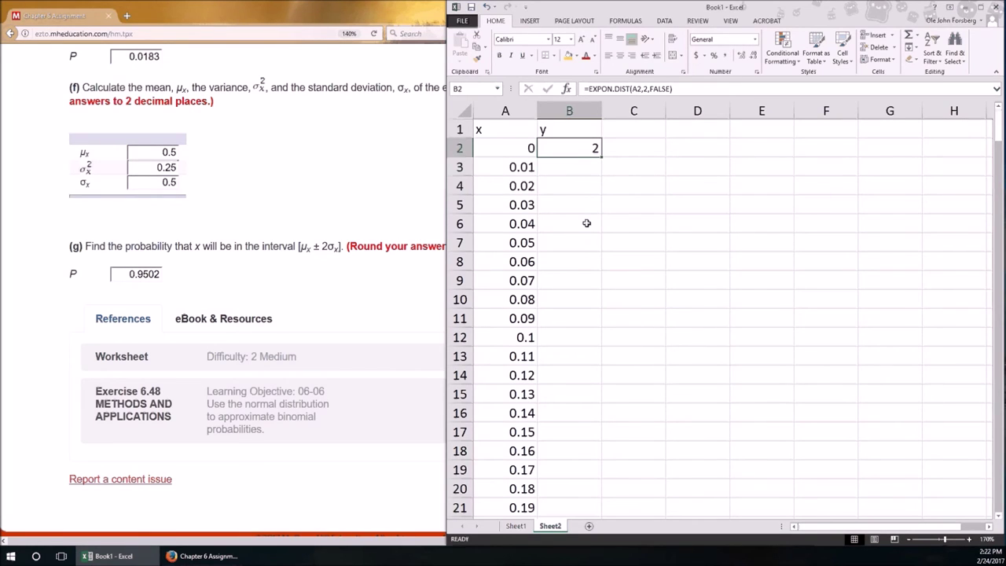
Copy the density formula down through B265 and spot-check the filled values
key(ctrl+c)
scroll(575, 305, down, 20)
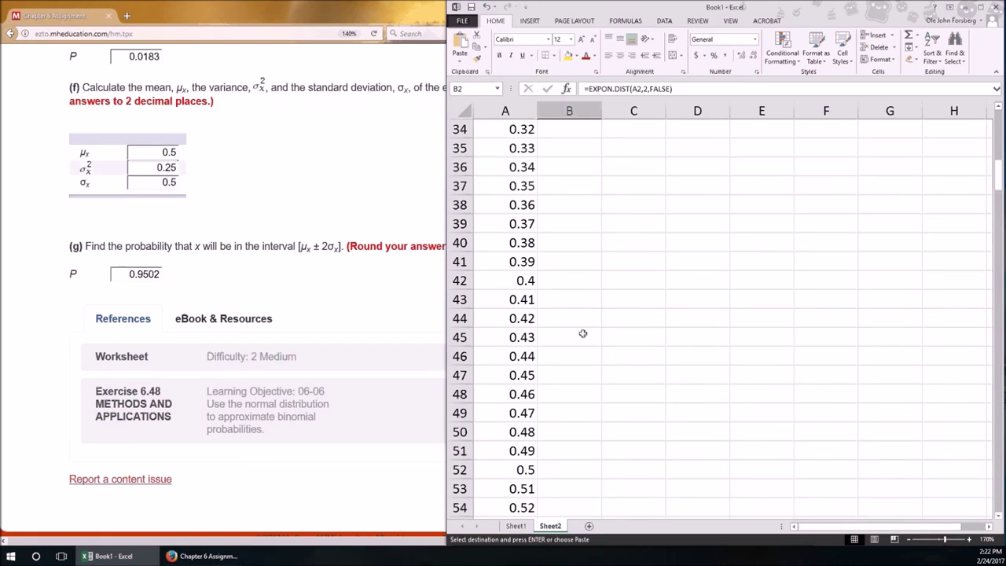
scroll(582, 328, down, 20)
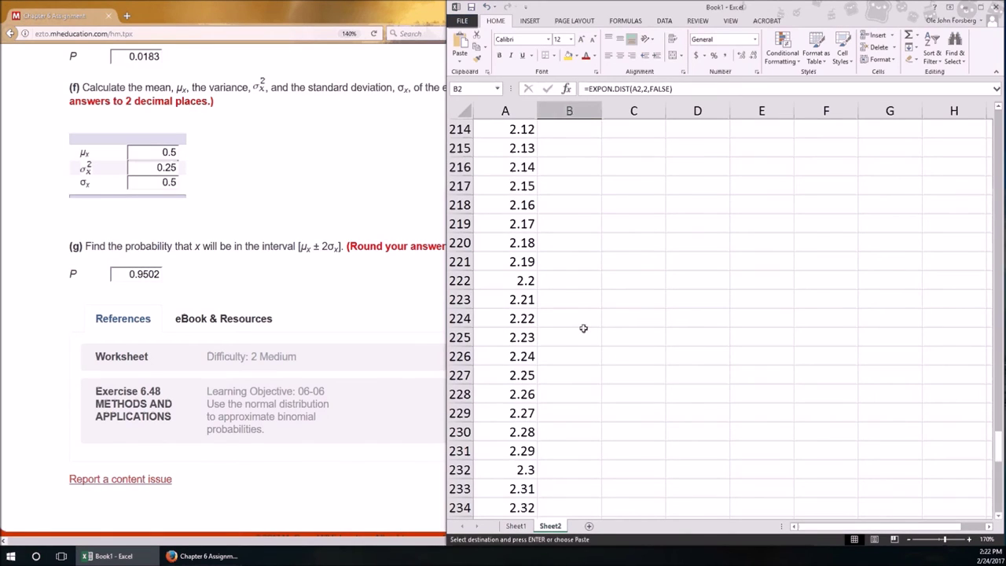
shift+click(560, 185)
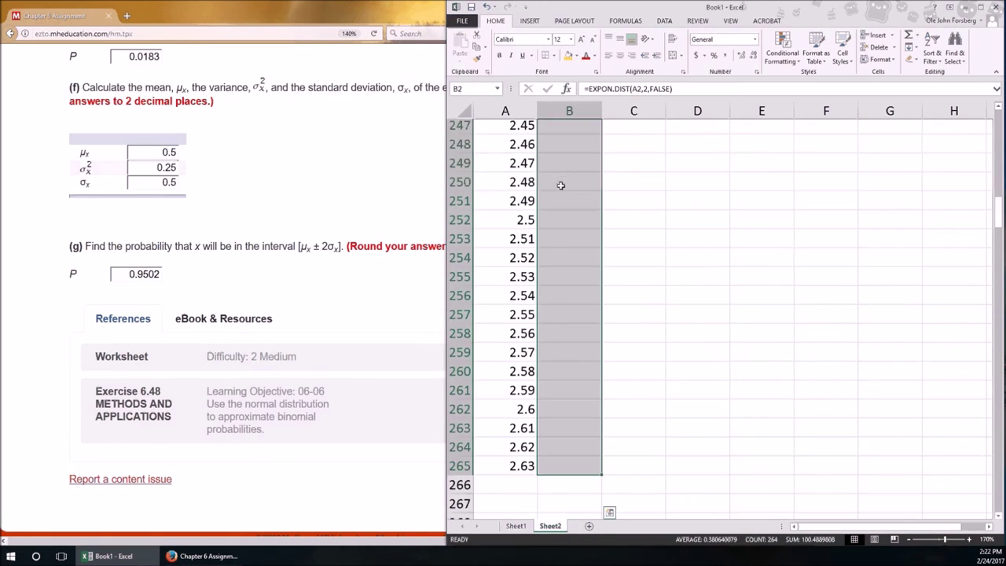
key(Return)
click(561, 240)
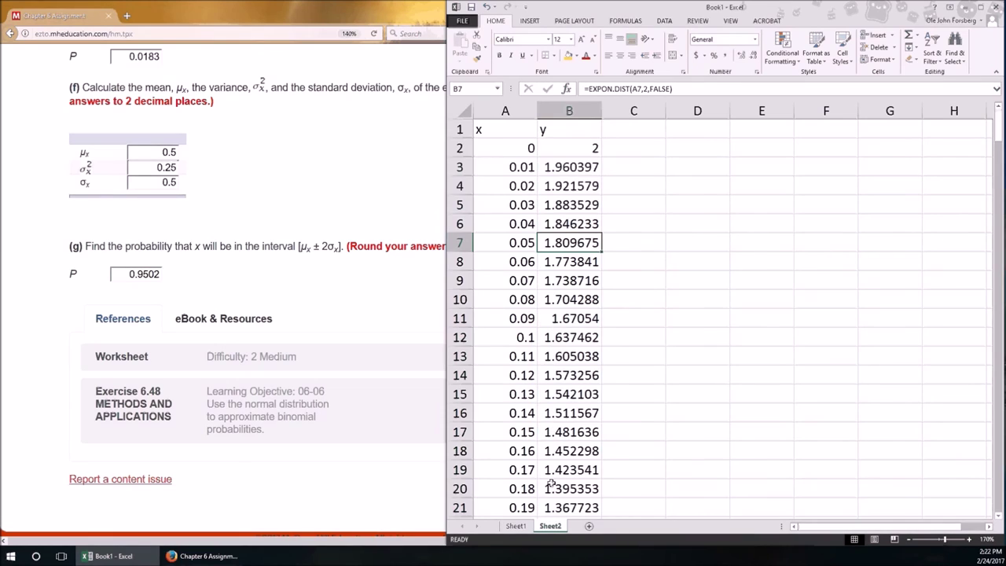
click(564, 452)
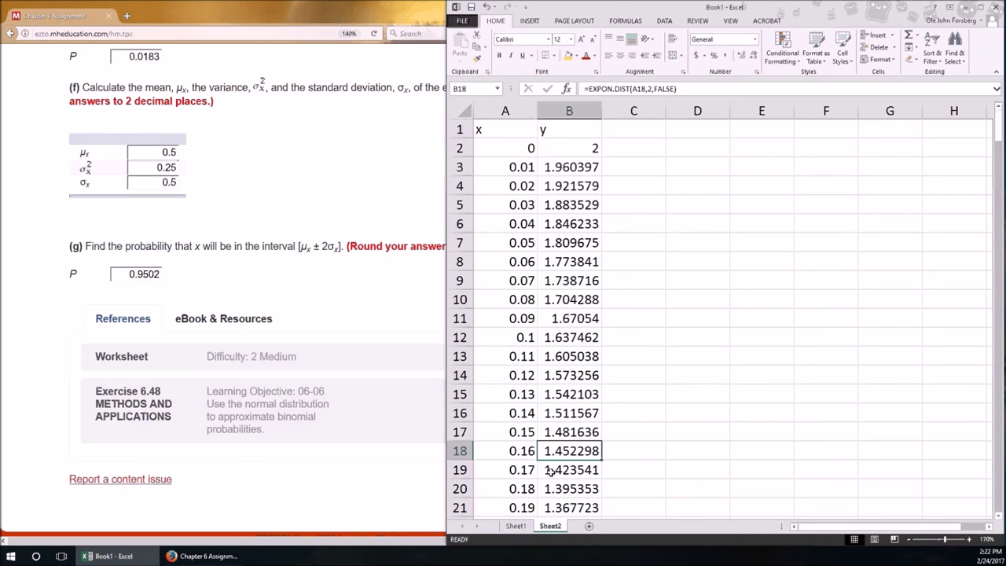
key(ctrl+Home)
Select A1:B265 and insert a scatter chart of the exponential density curve
scroll(566, 450, down, 20)
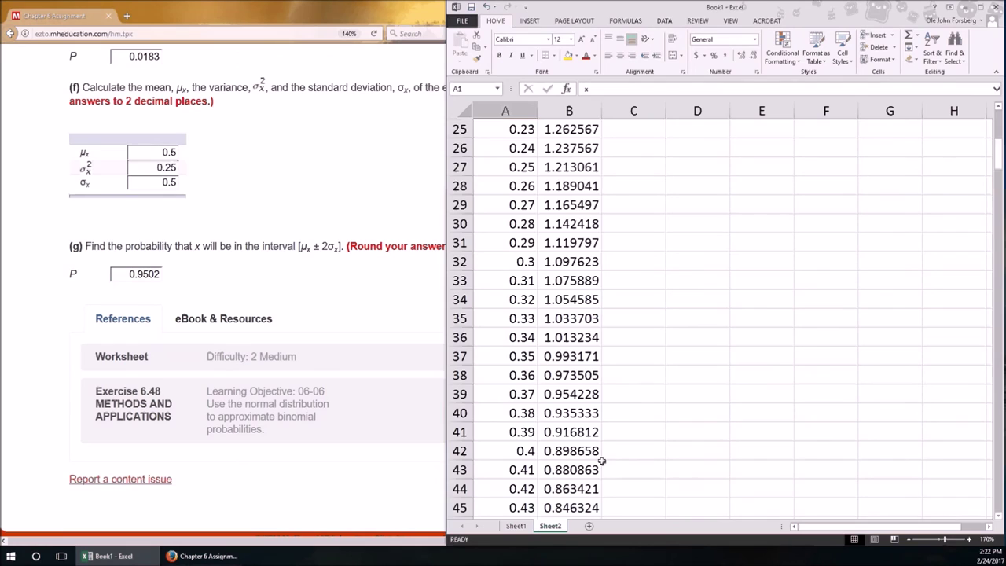
scroll(565, 450, down, 20)
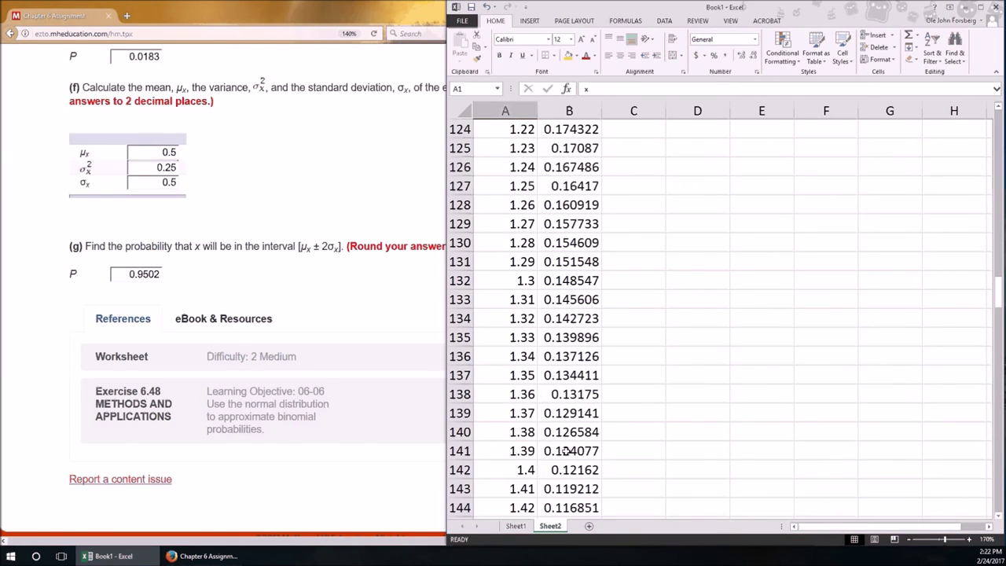
scroll(565, 450, down, 9)
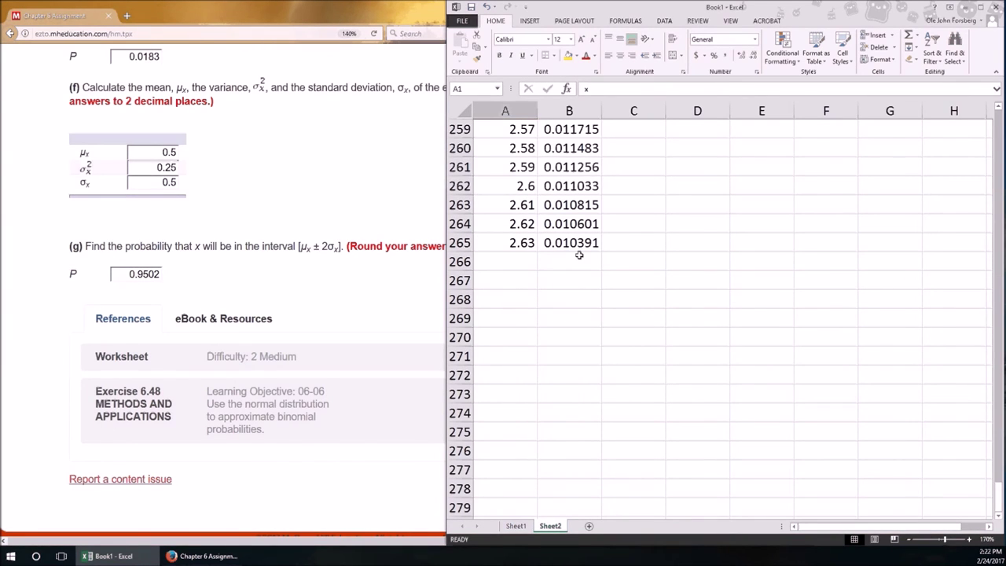
shift+click(559, 238)
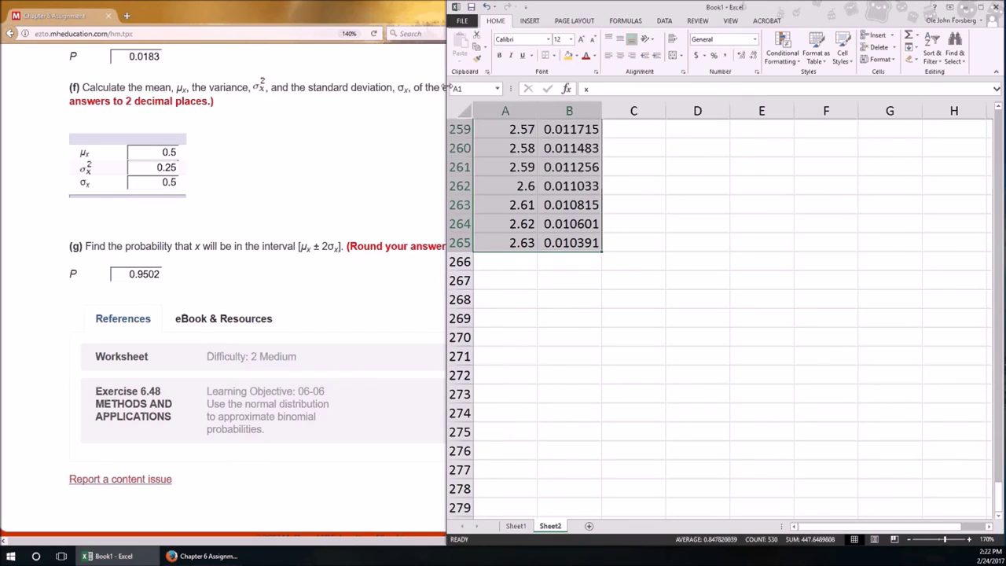
drag(447, 86, 157, 102)
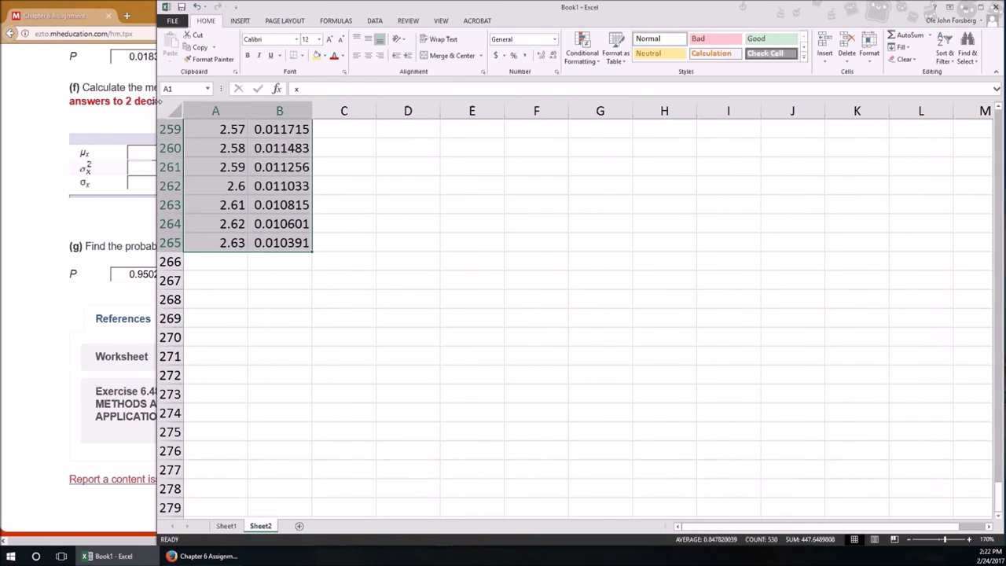
click(232, 21)
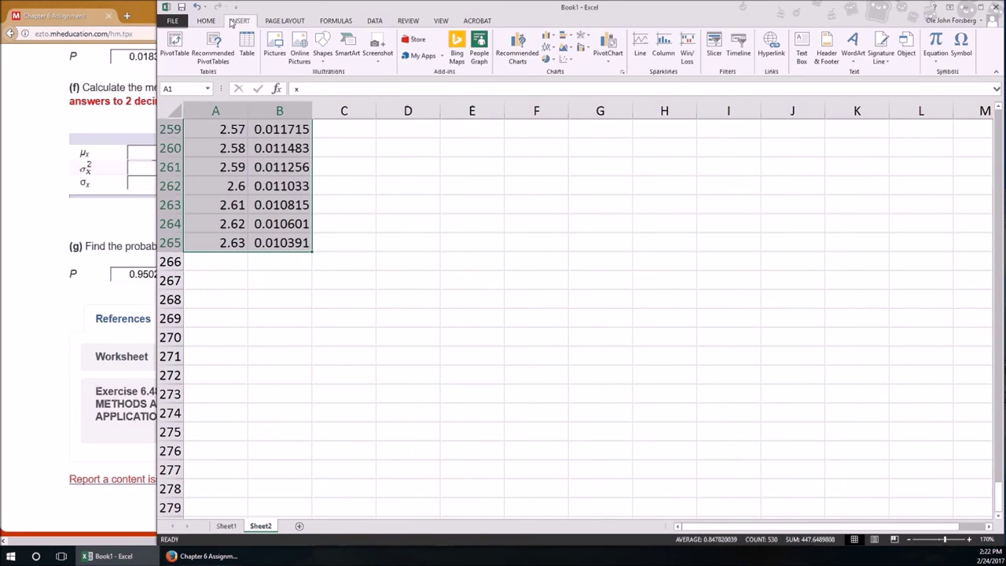
click(562, 64)
click(571, 98)
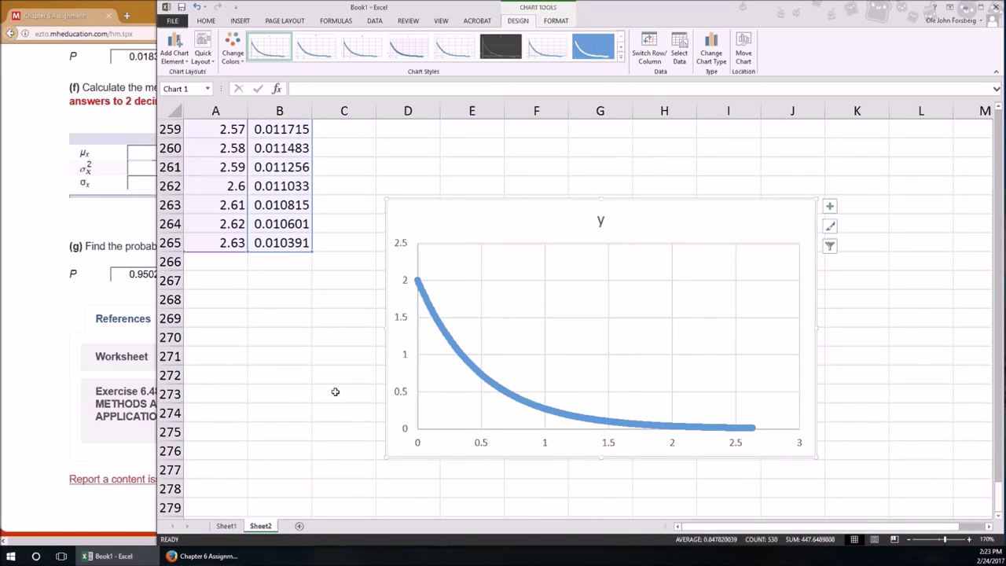
click(601, 221)
Change the chart title to 'PDF' and go back to Sheet1
double_click(601, 222)
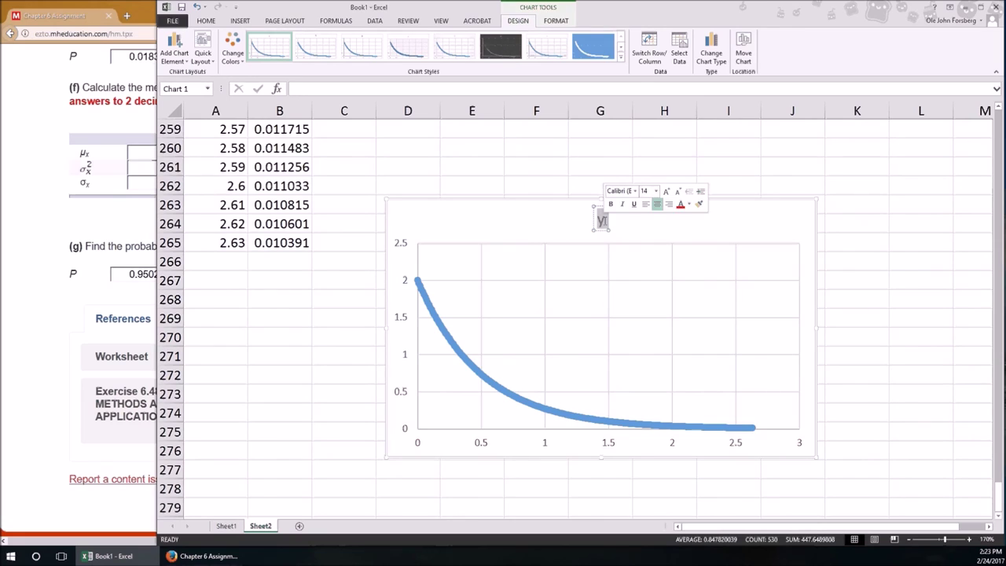
text(PDF)
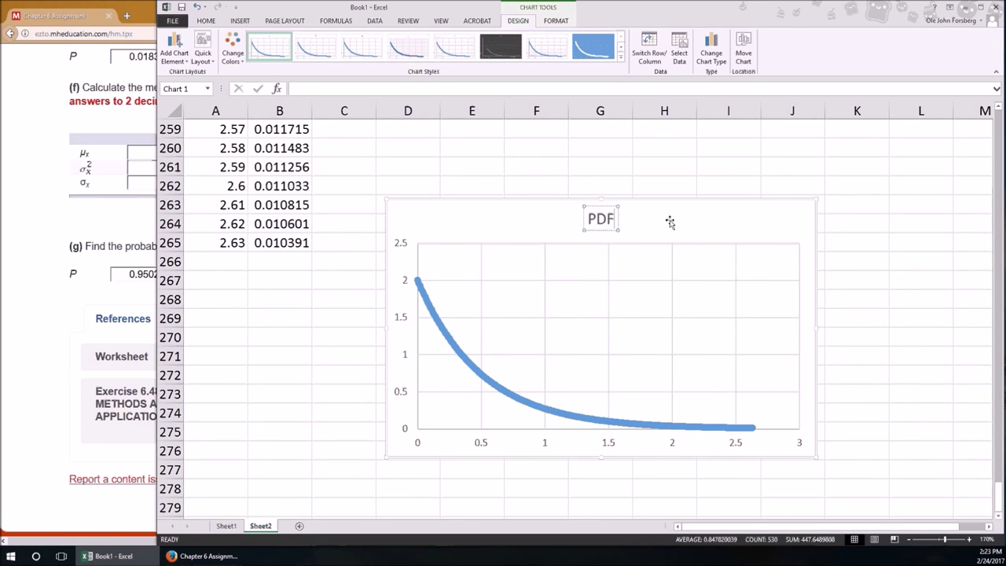
click(674, 276)
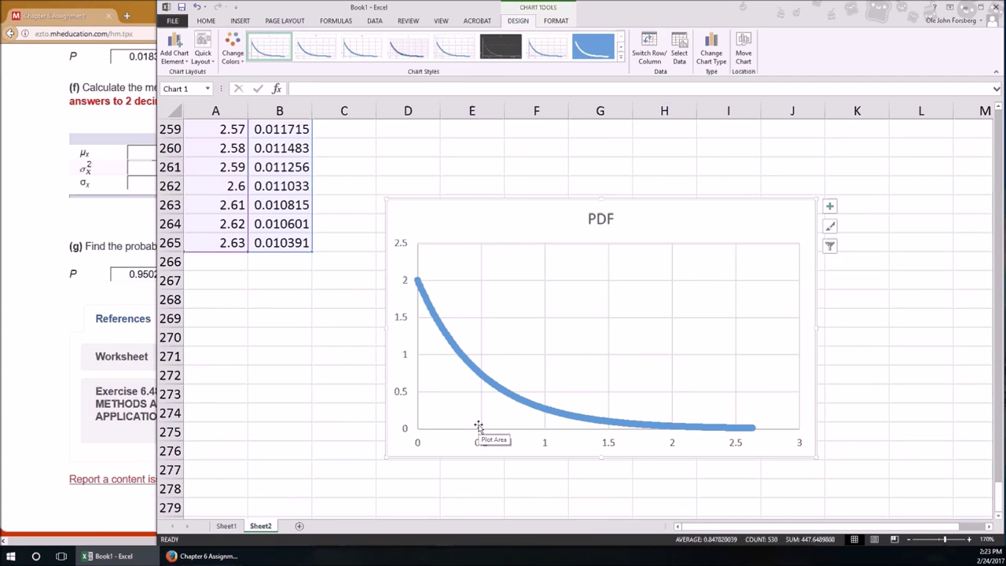
scroll(477, 426, up, 20)
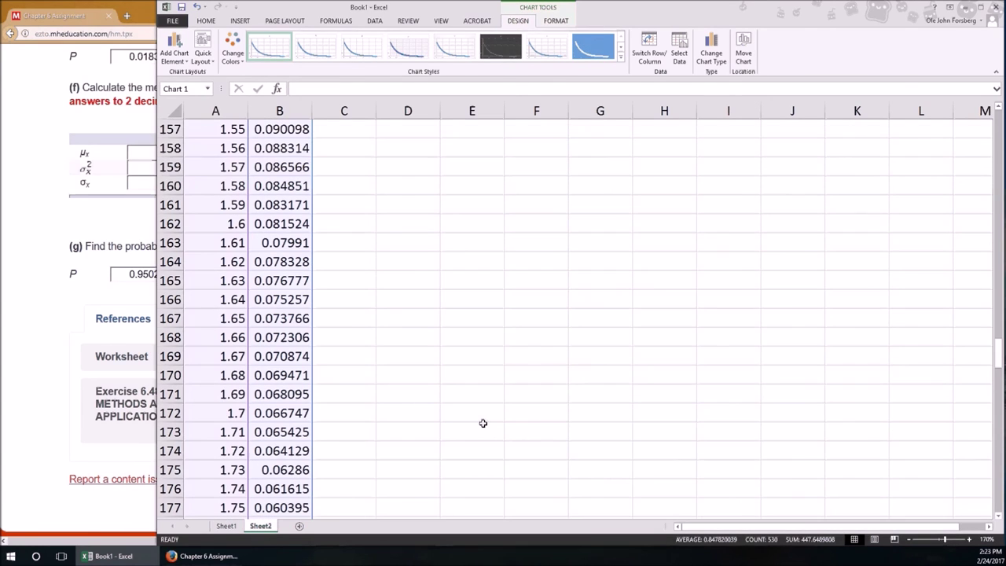
click(225, 526)
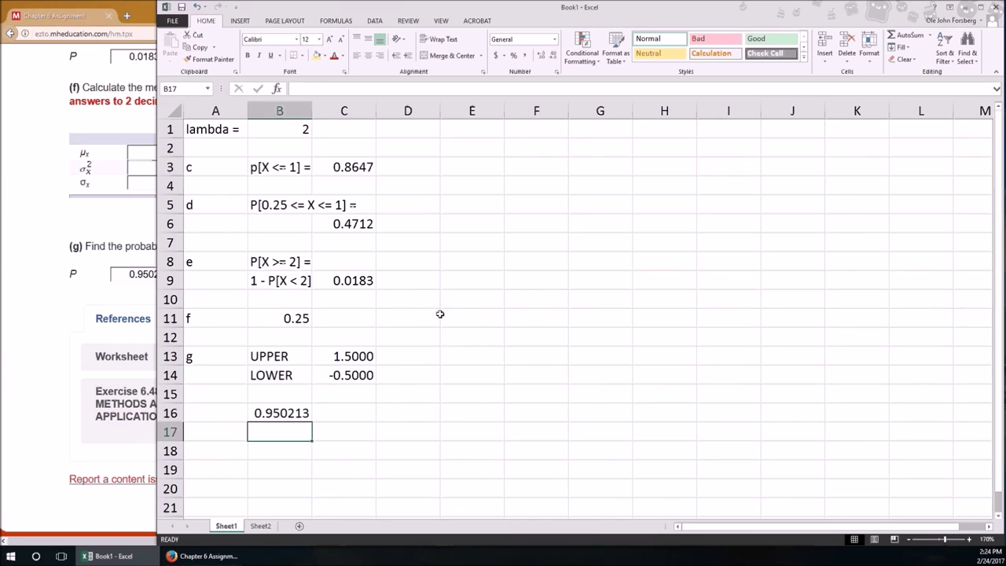
click(358, 377)
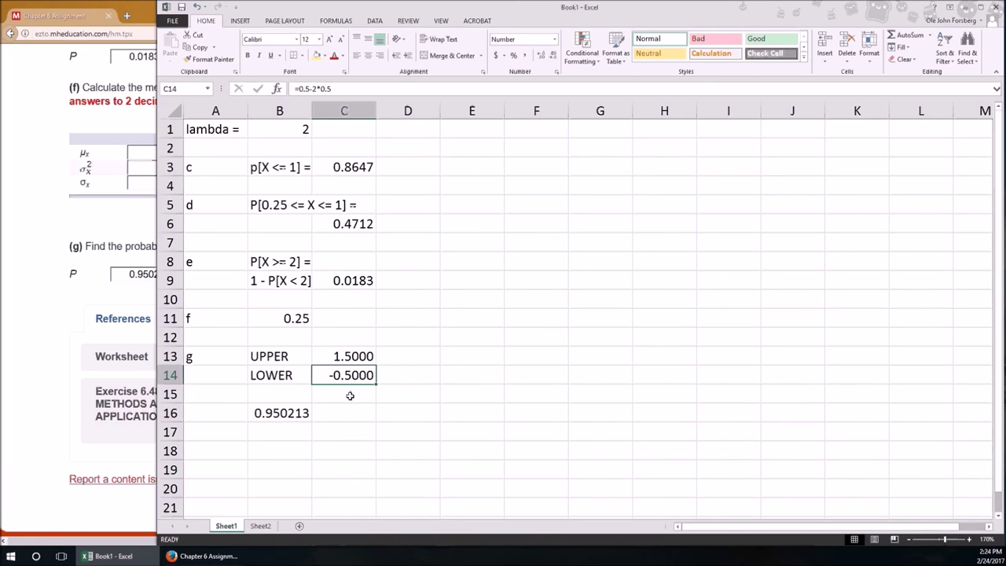
click(87, 343)
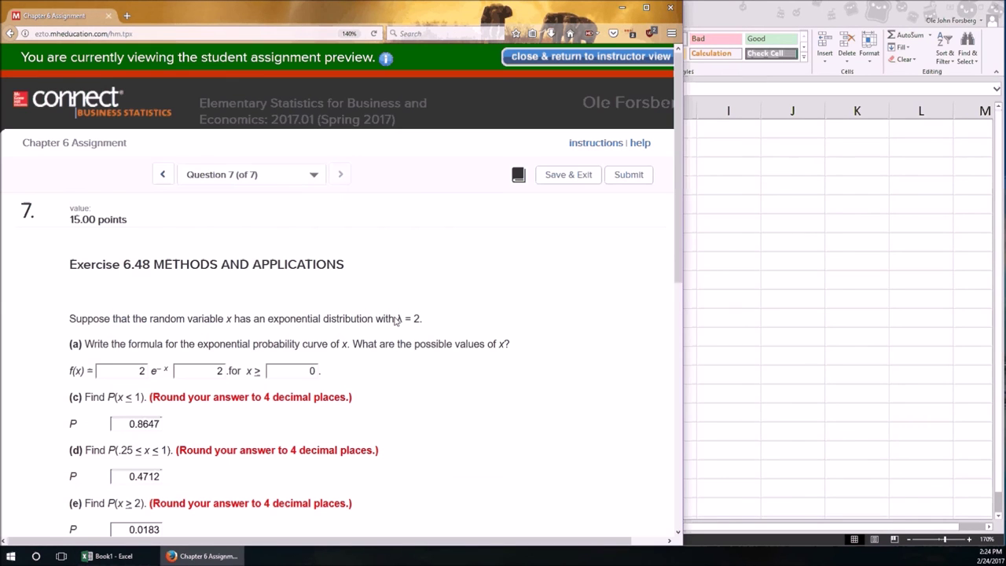
Use the question list to visit Question 6, then return to Question 5, Exercise 6.40
click(297, 178)
click(272, 294)
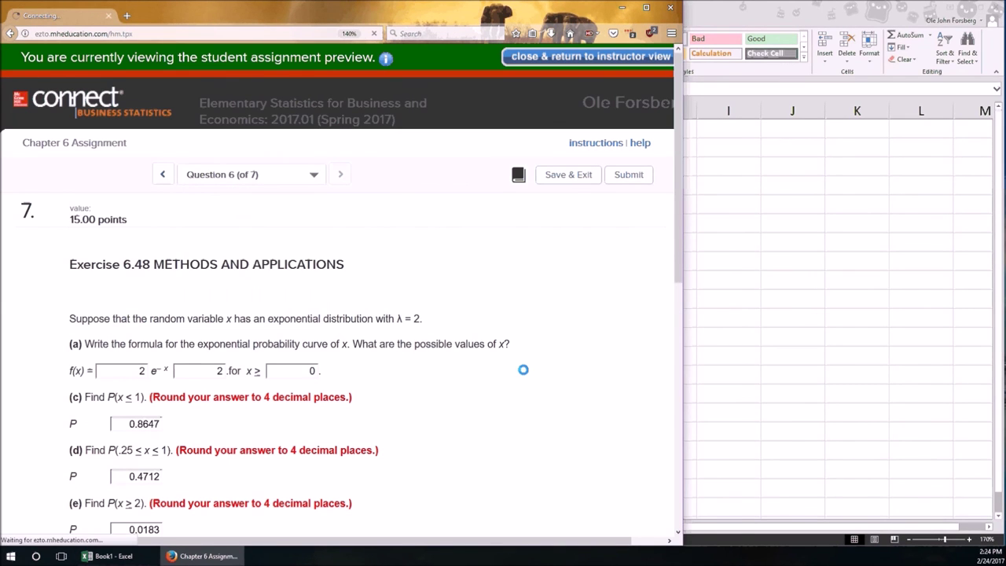
scroll(532, 407, down, 3)
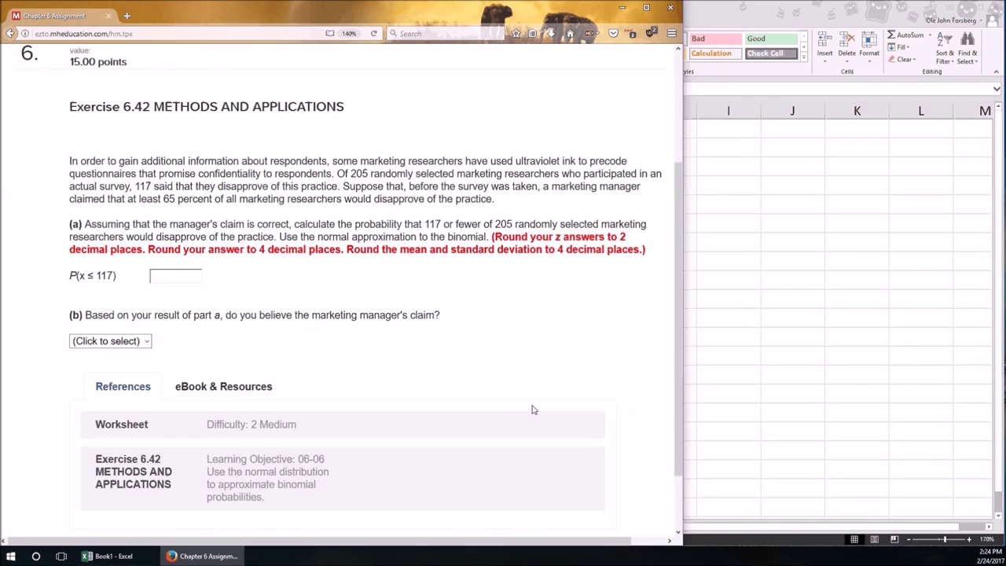
scroll(532, 406, down, 2)
scroll(531, 407, up, 5)
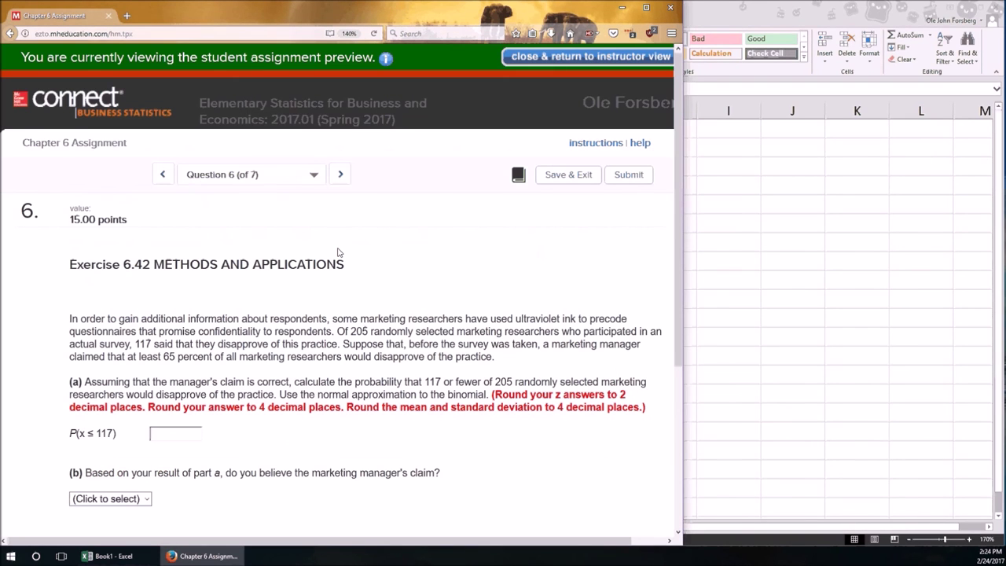
click(287, 177)
click(264, 276)
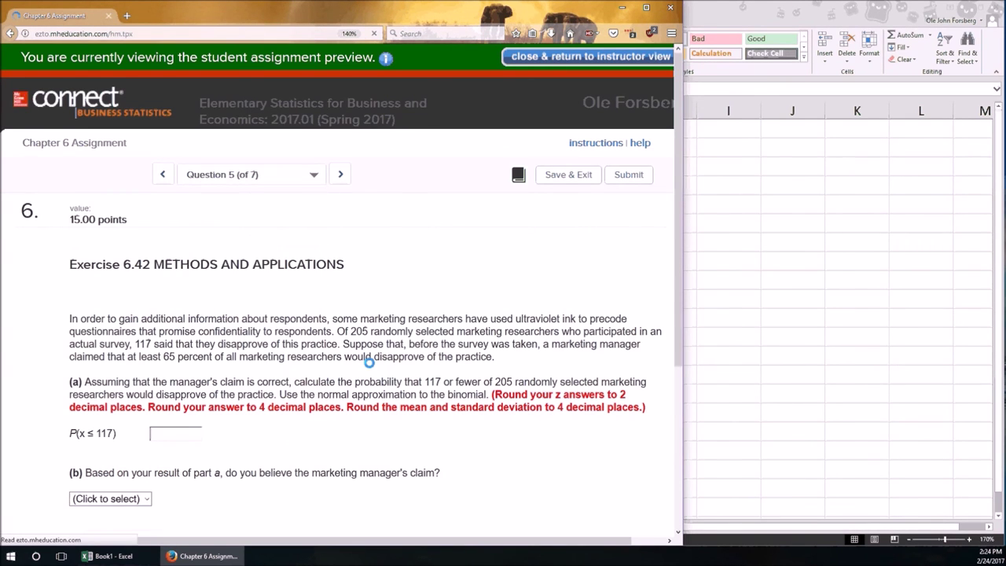
scroll(434, 377, down, 5)
scroll(448, 373, up, 3)
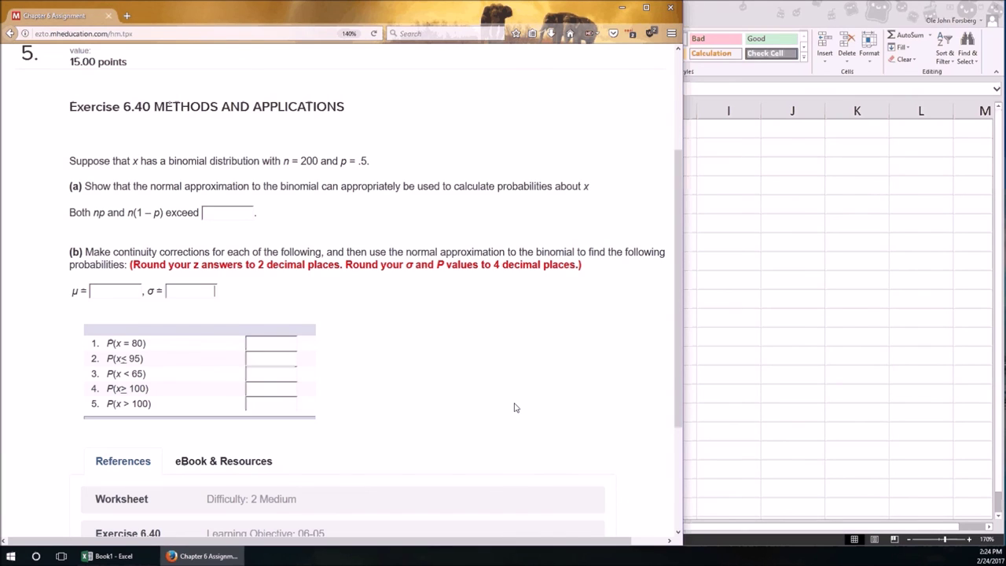
scroll(515, 407, up, 2)
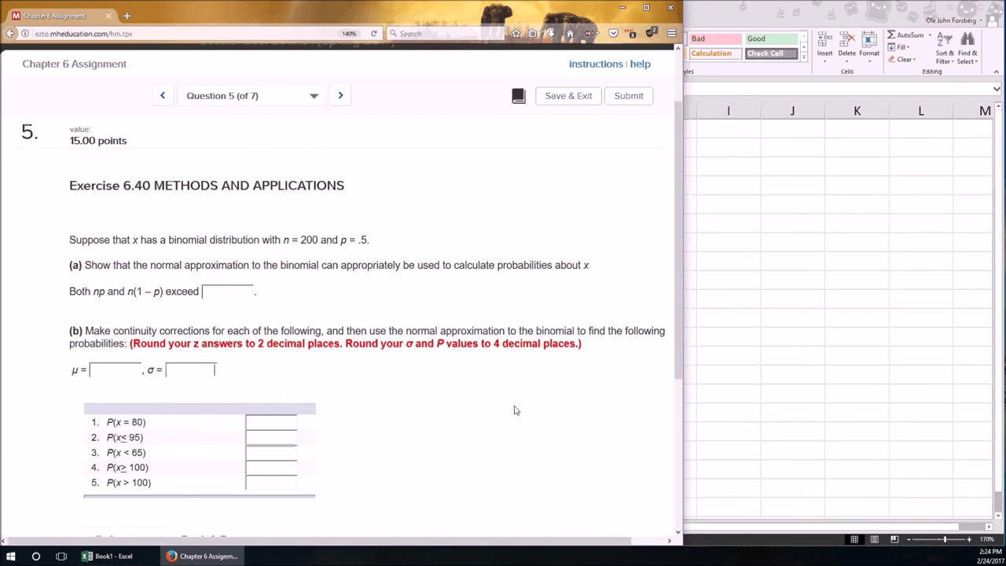